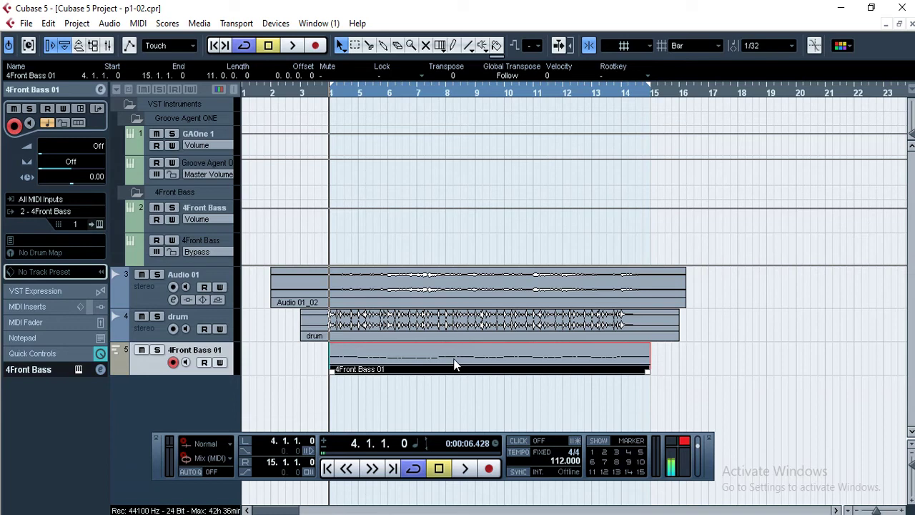
Enlarge and solo the 4Front Bass 01 track and play back part of it.
left_click(154, 373)
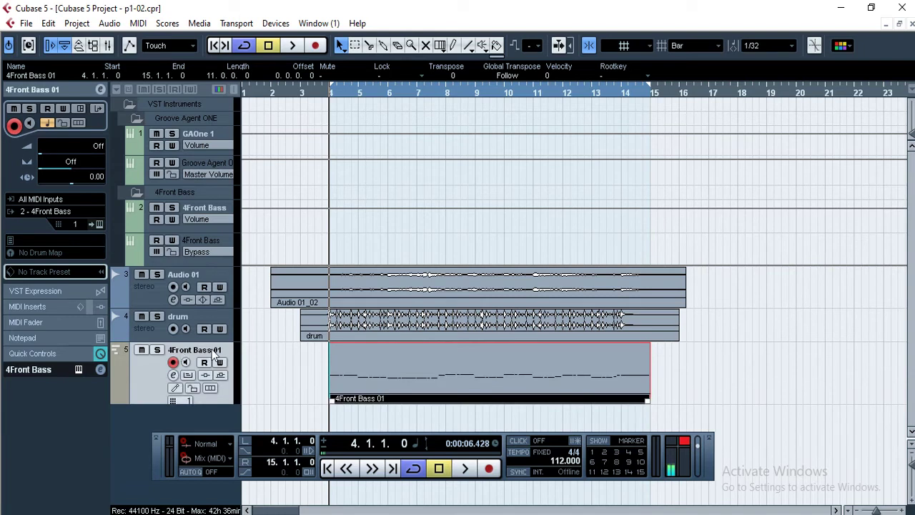
left_click(157, 350)
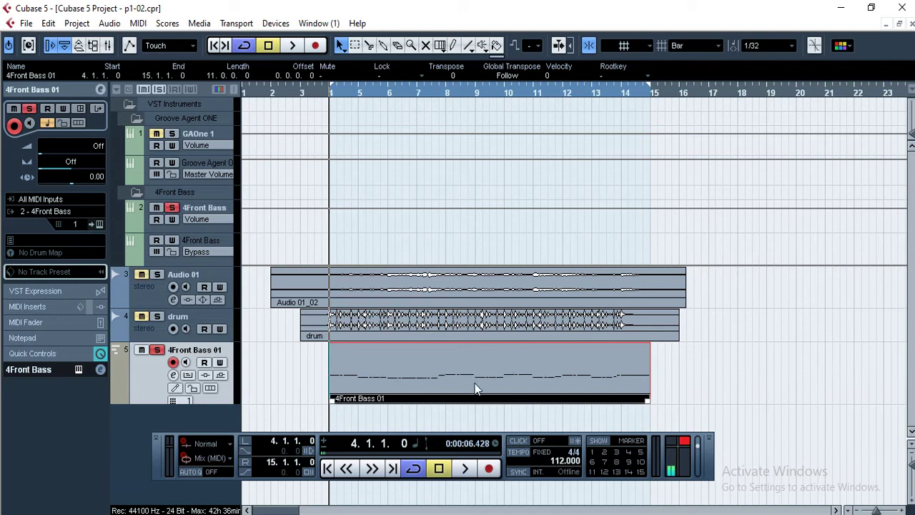
left_click(465, 470)
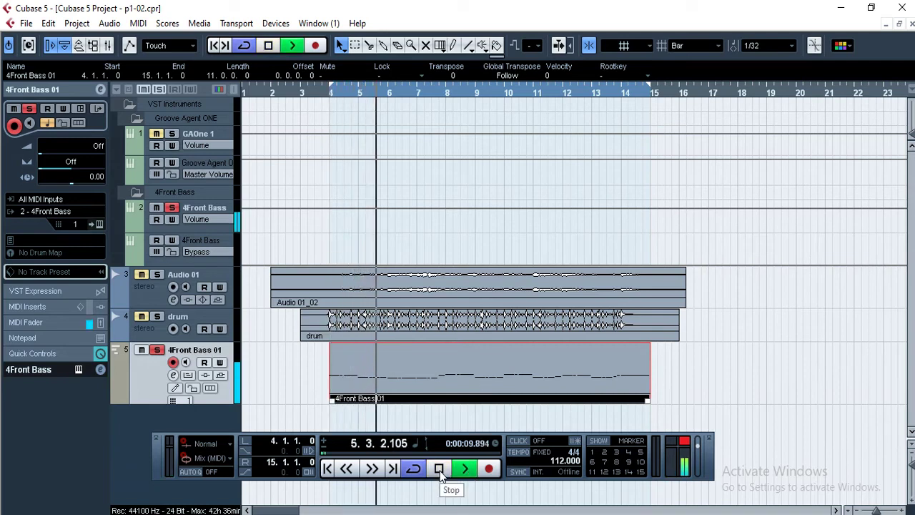
left_click(439, 469)
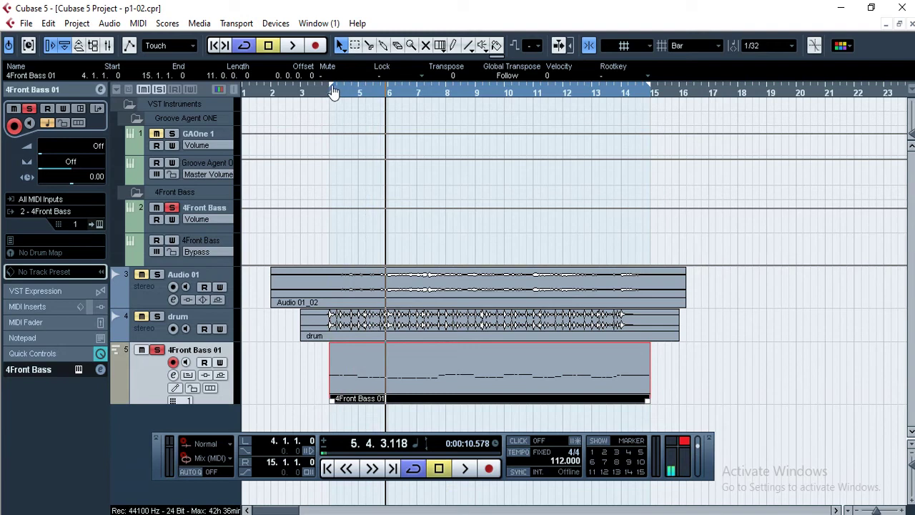
Extend the locator range so it runs from bar 3 to bar 16.
left_click_drag(333, 93, 306, 93)
left_click_drag(650, 93, 680, 95)
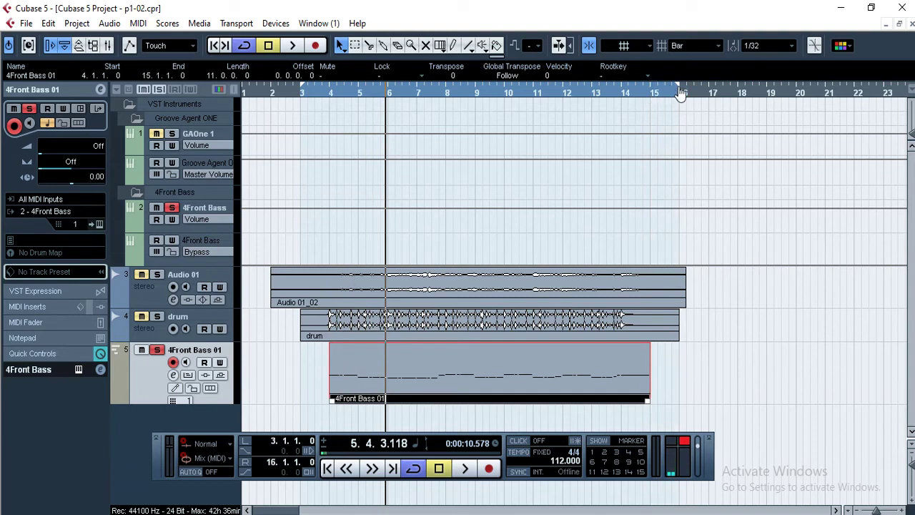
left_click_drag(680, 95, 679, 94)
Export the soloed bass part as a Wave file audio mixdown named bass in E:\p01.
left_click(26, 24)
mouse_move(114, 274)
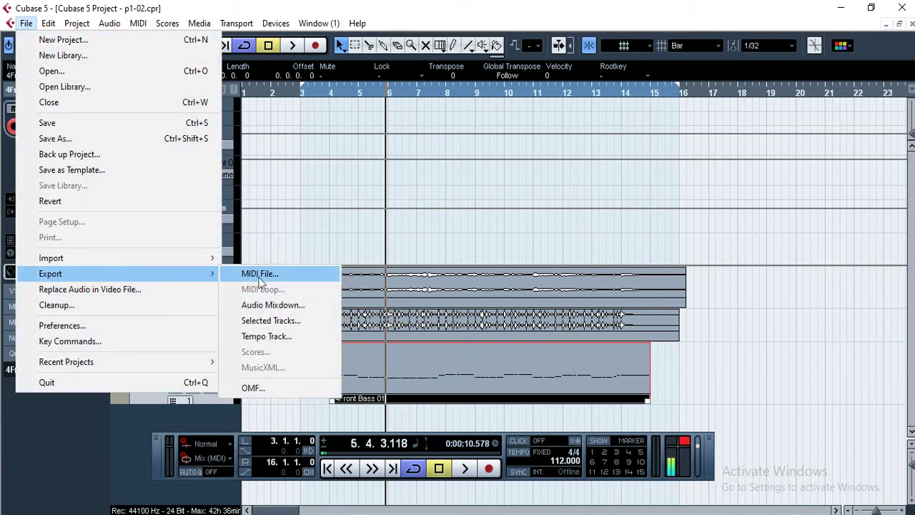
left_click(278, 309)
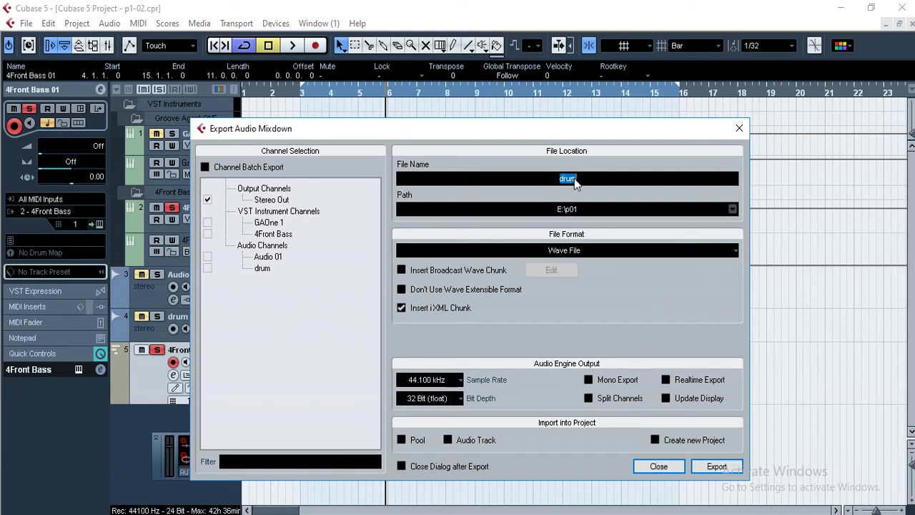
type("bass")
left_click(717, 467)
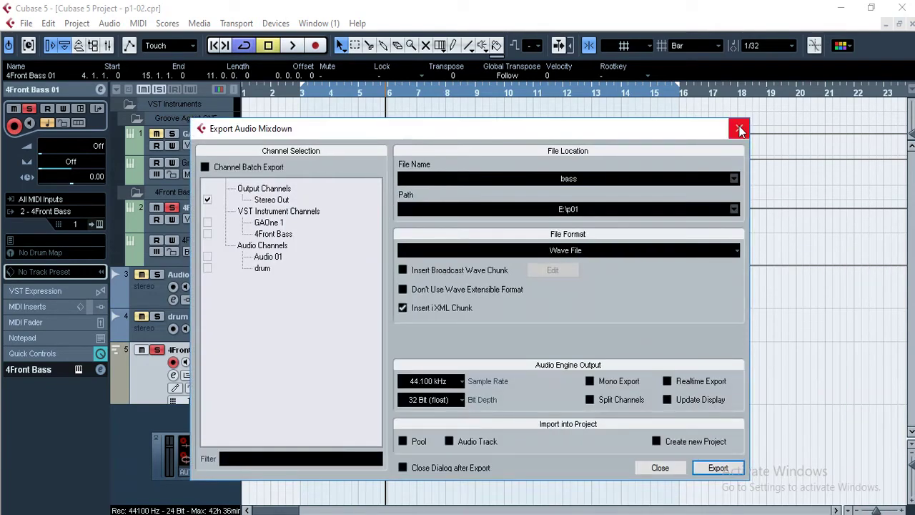
left_click(739, 126)
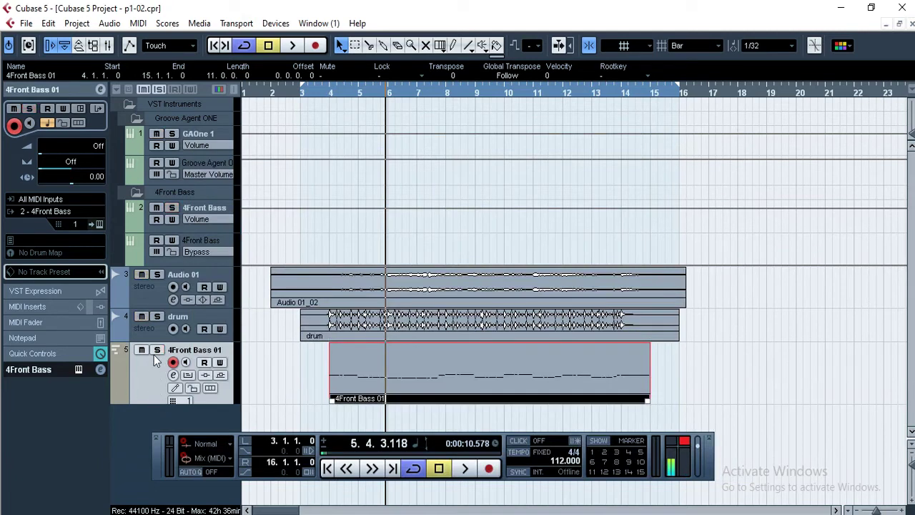
Remove the 4Front Bass 01 track and add one stereo audio track named bass.
right_click(154, 391)
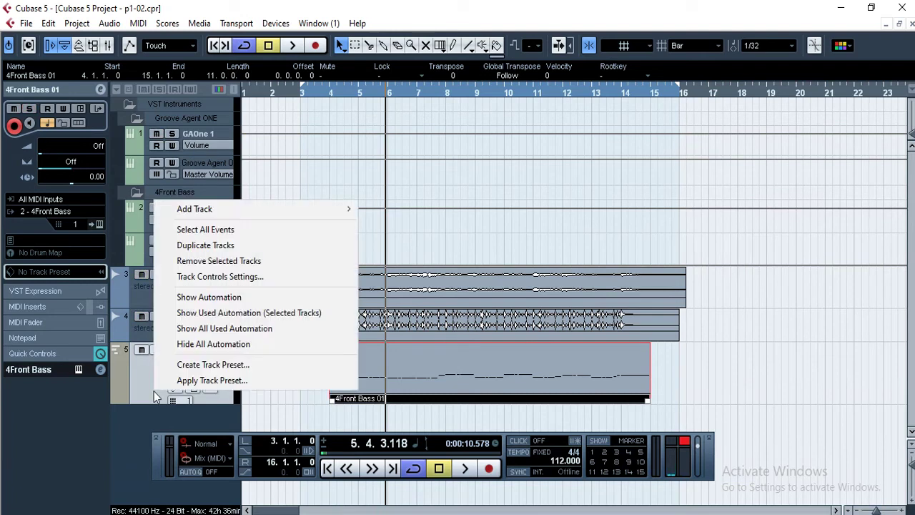
left_click(203, 262)
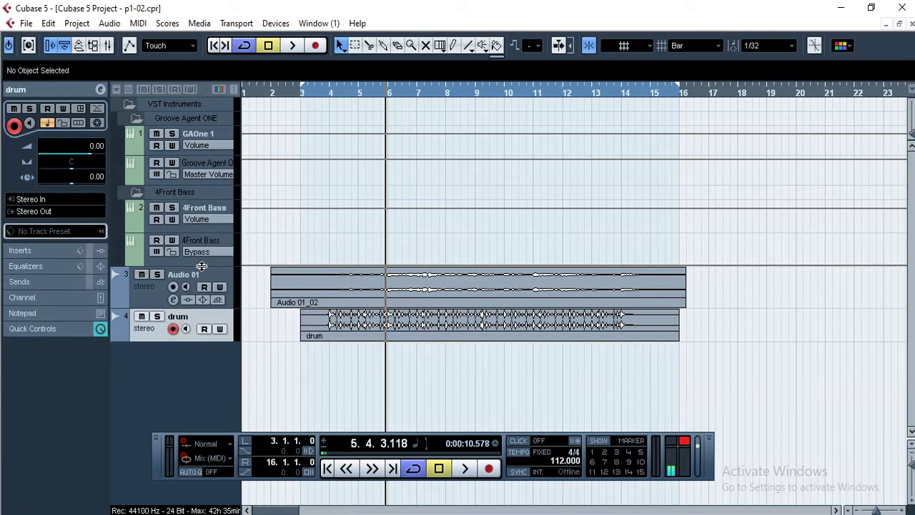
right_click(163, 381)
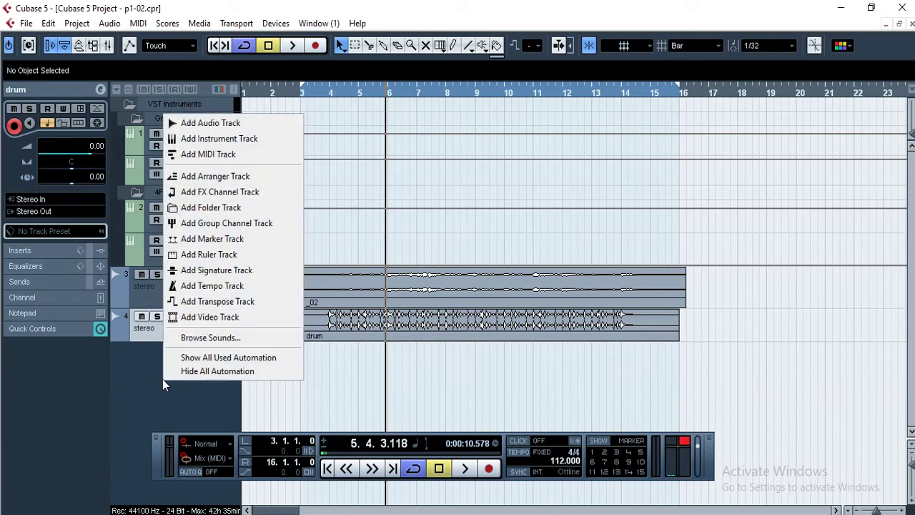
left_click(211, 123)
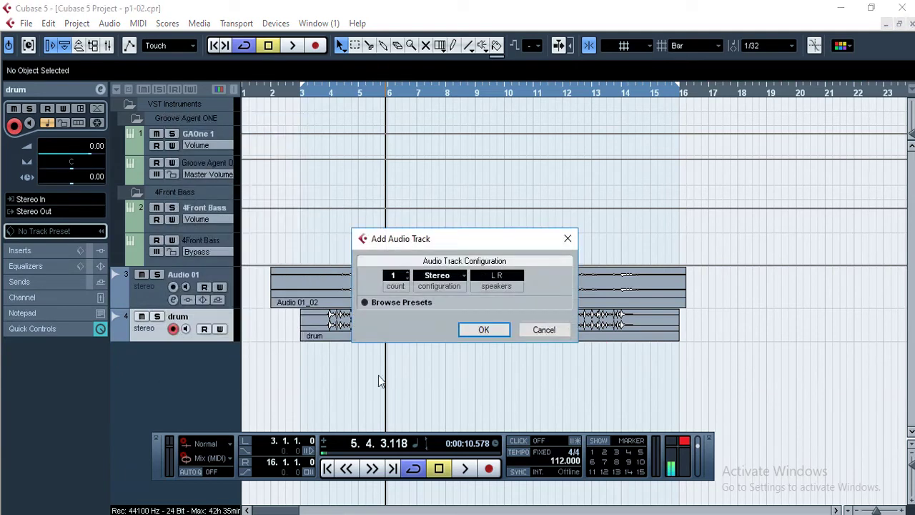
left_click(484, 332)
double_click(180, 350)
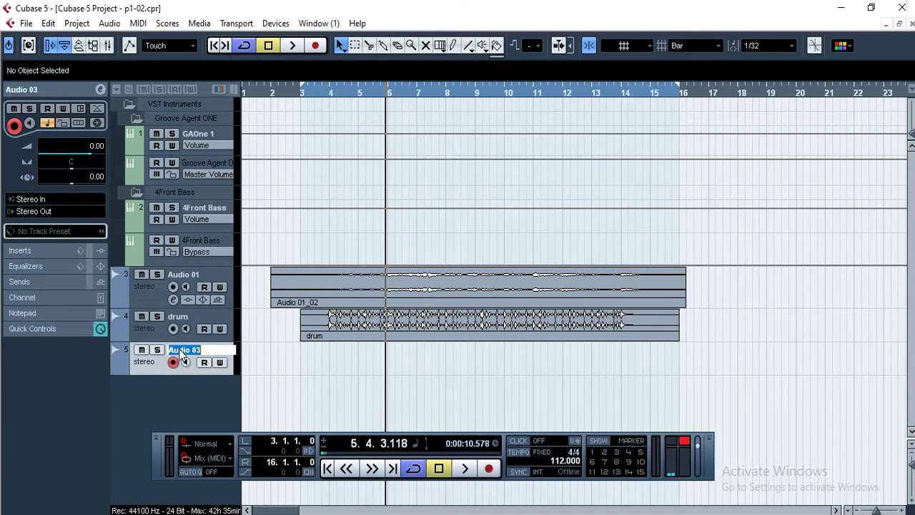
type("bass")
Import the bass audio file from the p01 folder onto the bass track at bar 3.
left_click(301, 95)
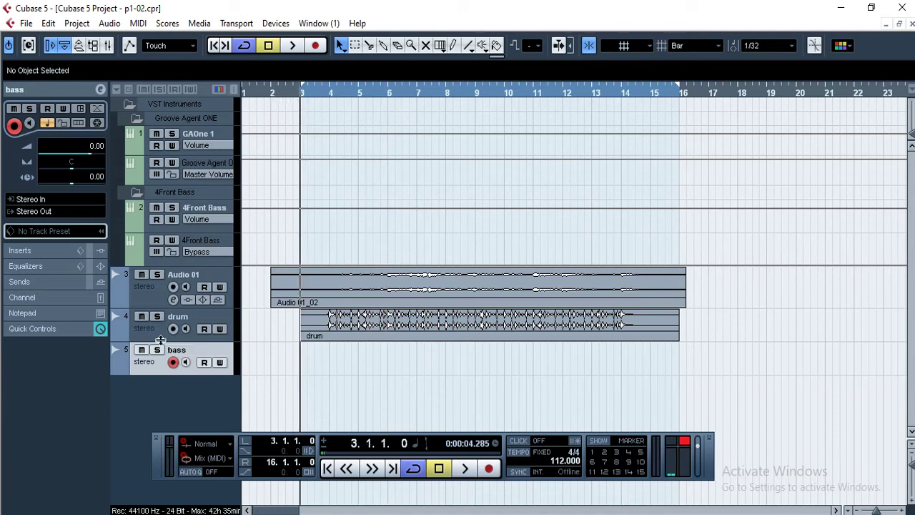
left_click(20, 25)
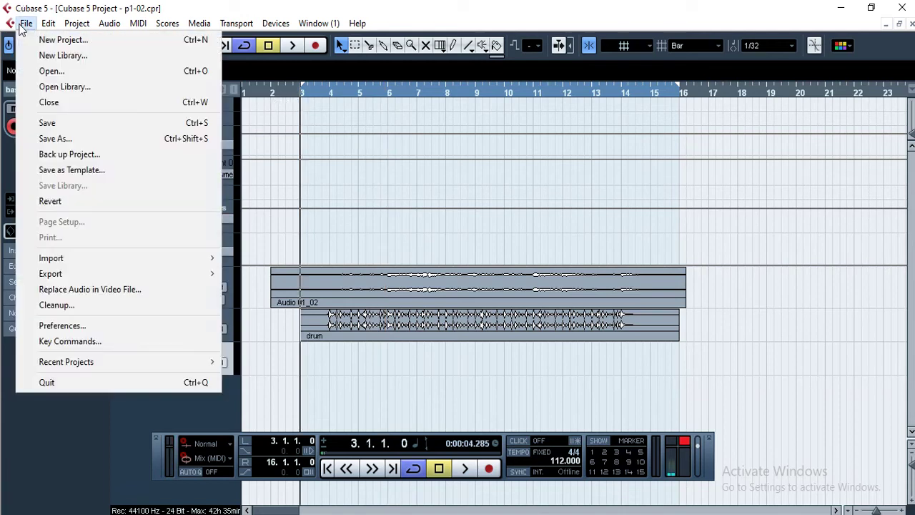
mouse_move(132, 257)
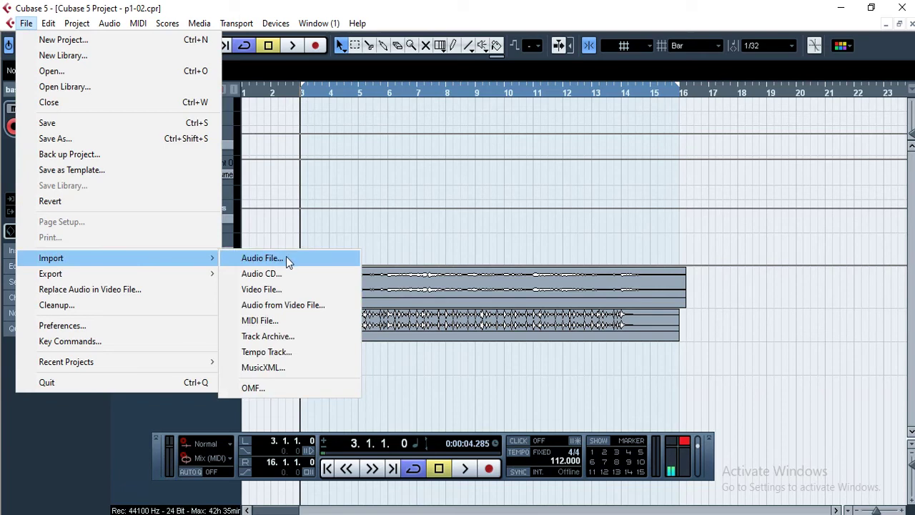
left_click(286, 258)
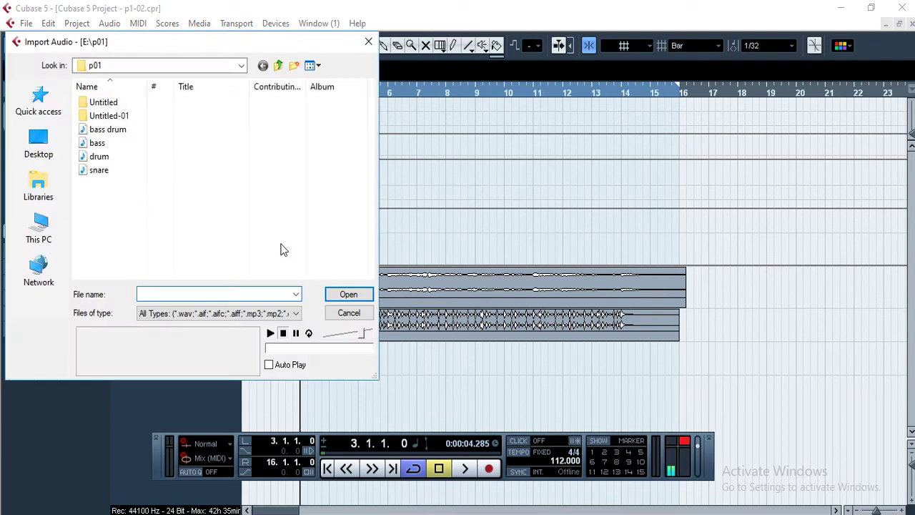
left_click(100, 144)
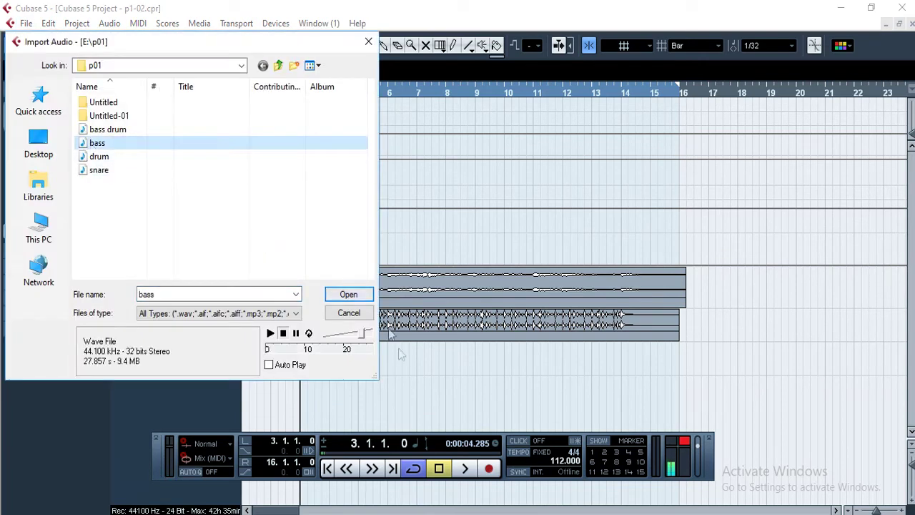
left_click(350, 295)
left_click(493, 363)
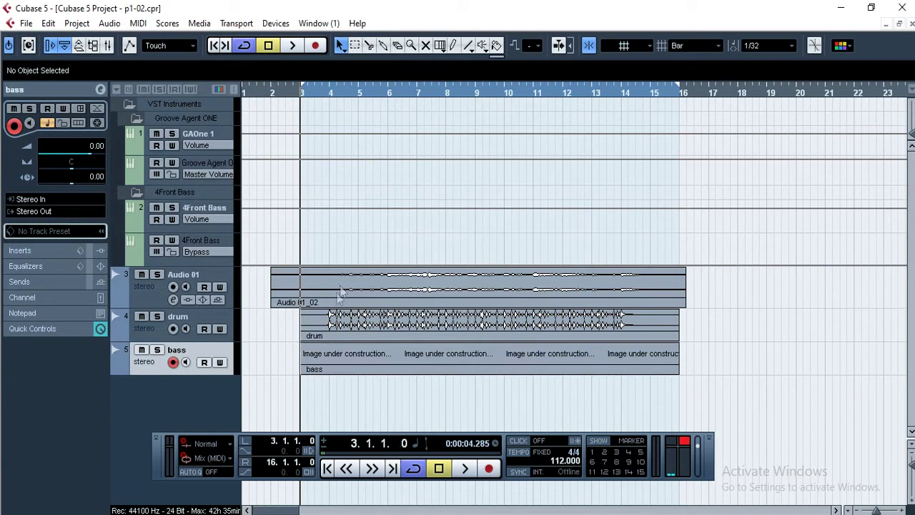
Audition the imported bass alone and with the other tracks, and return the cursor to bar 3.
left_click(158, 349)
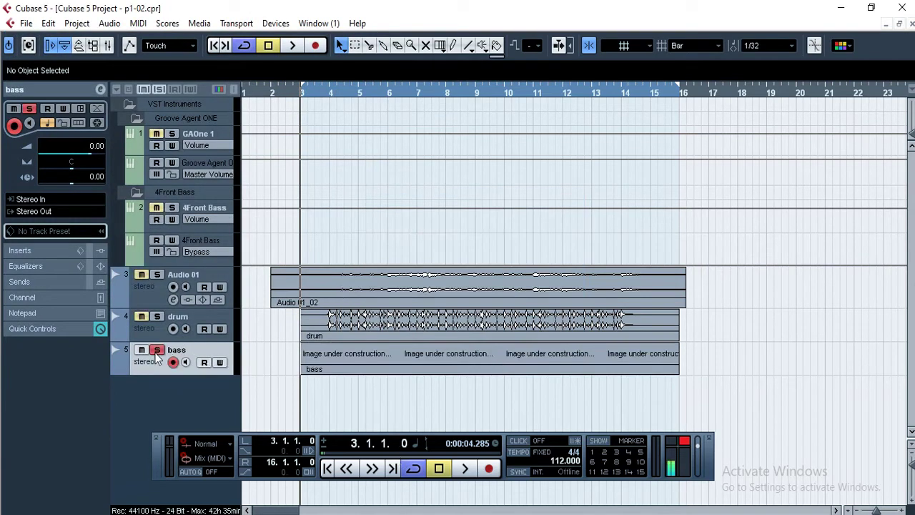
left_click(468, 470)
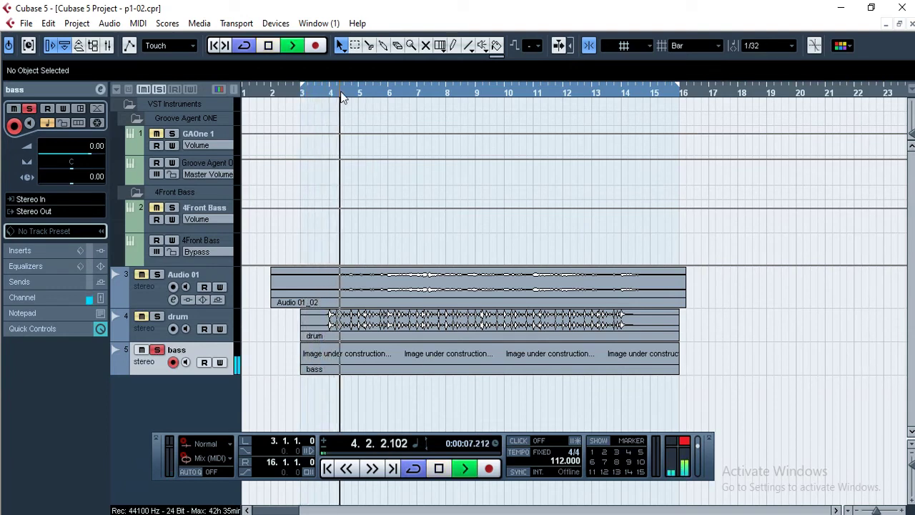
left_click(158, 351)
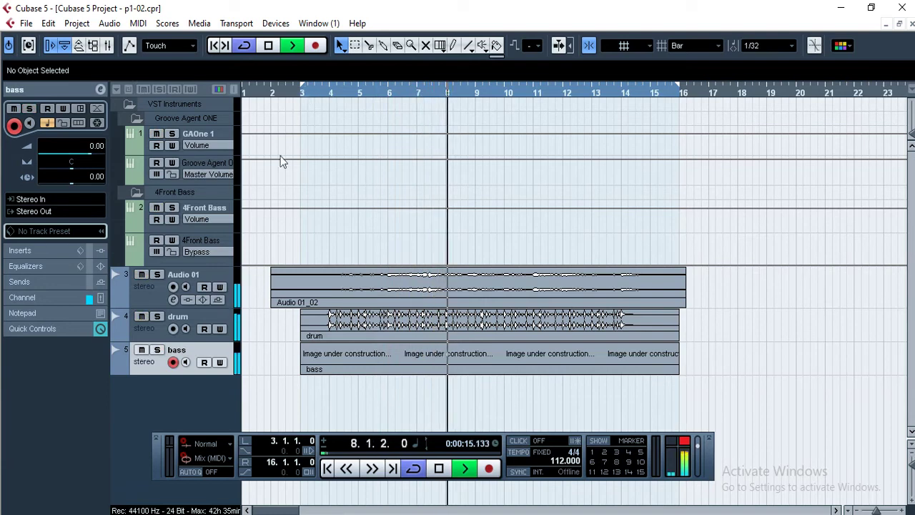
left_click(437, 475)
left_click(300, 96)
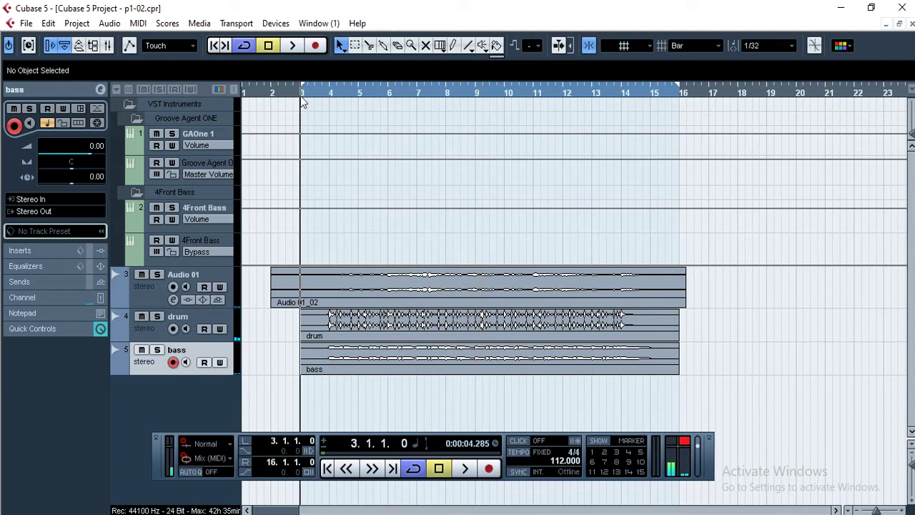
Solo and enlarge the bass audio track and open its channel settings.
left_click(157, 350)
left_click_drag(163, 373, 168, 397)
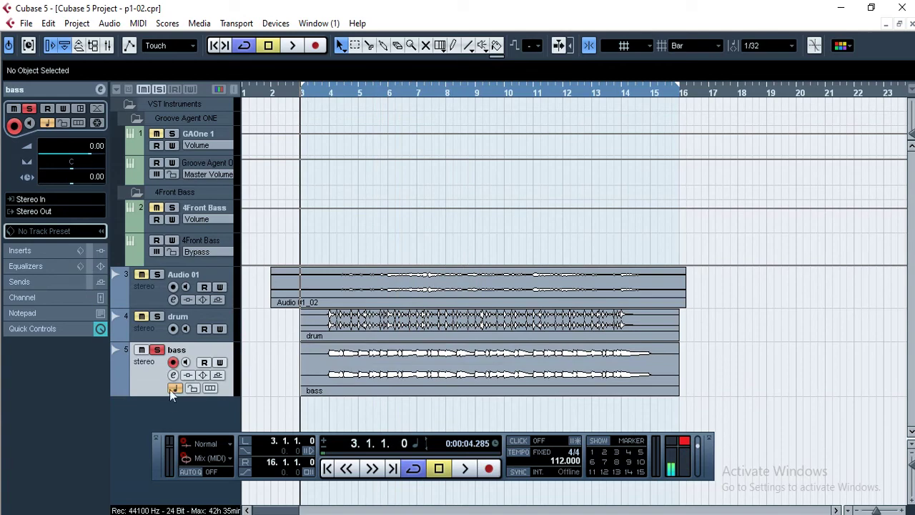
left_click(173, 375)
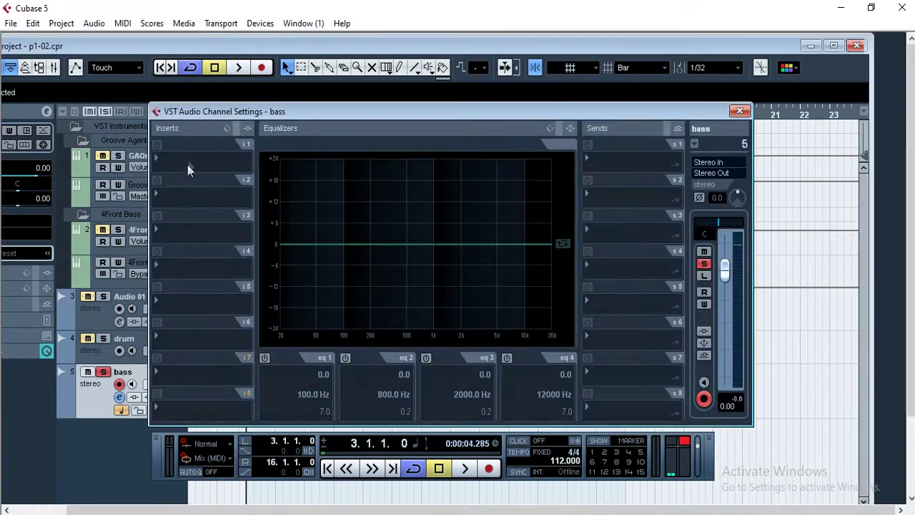
Load Guitar Rig 5 into the first insert slot of the bass channel.
left_click(189, 164)
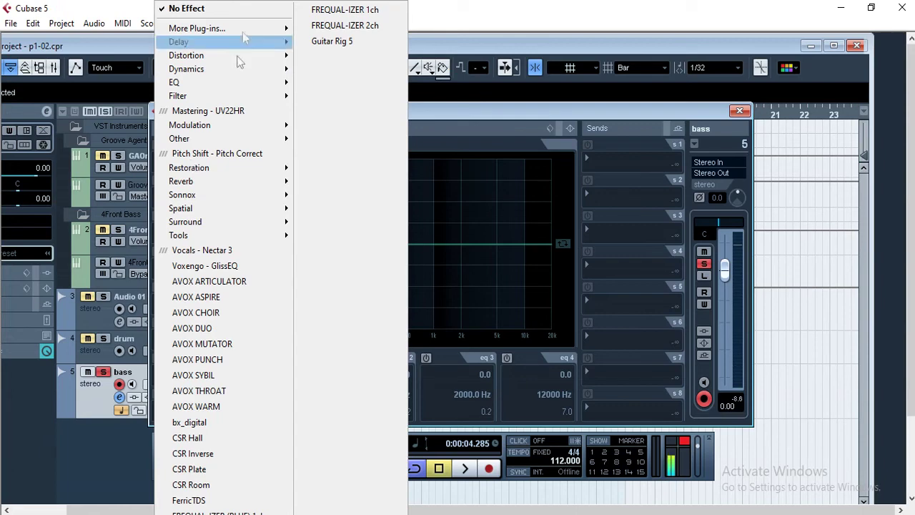
left_click(178, 10)
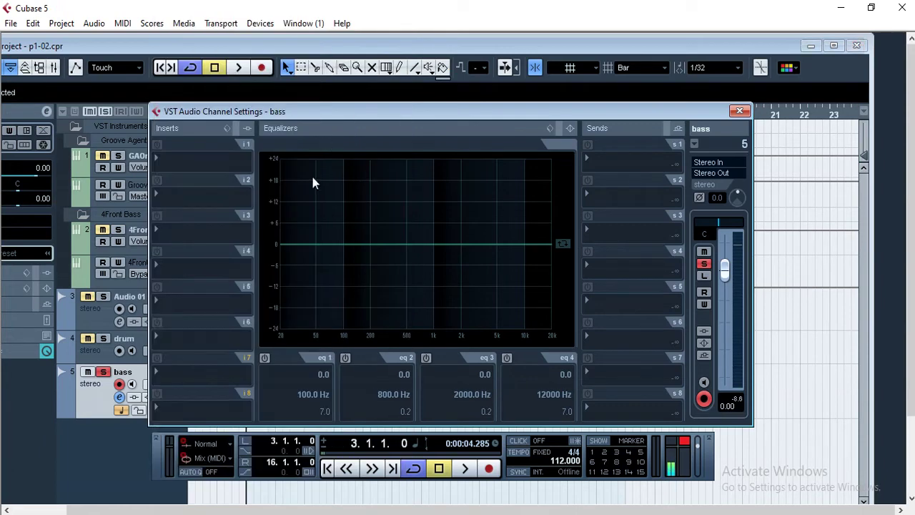
left_click(215, 159)
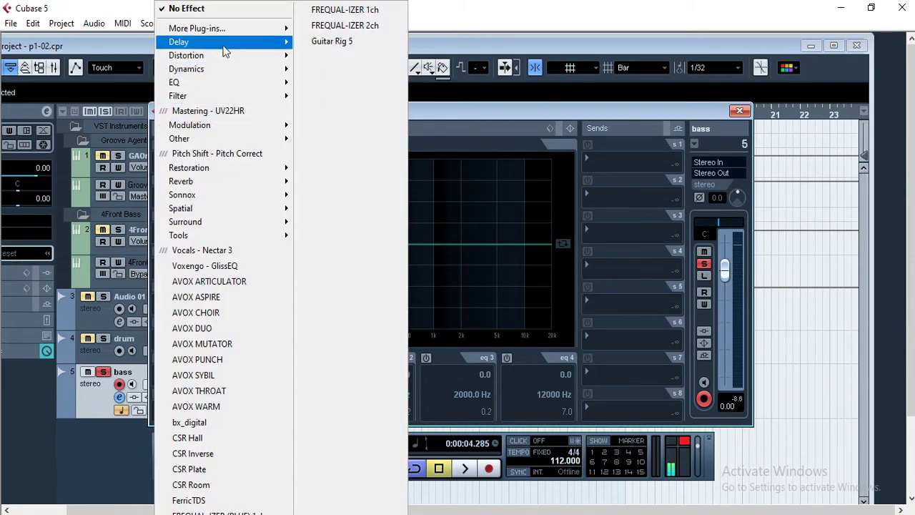
mouse_move(224, 26)
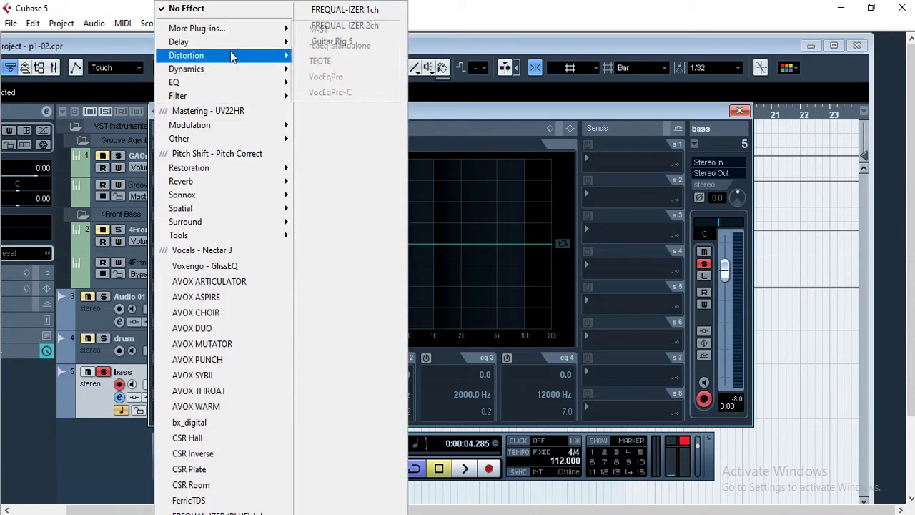
mouse_move(241, 42)
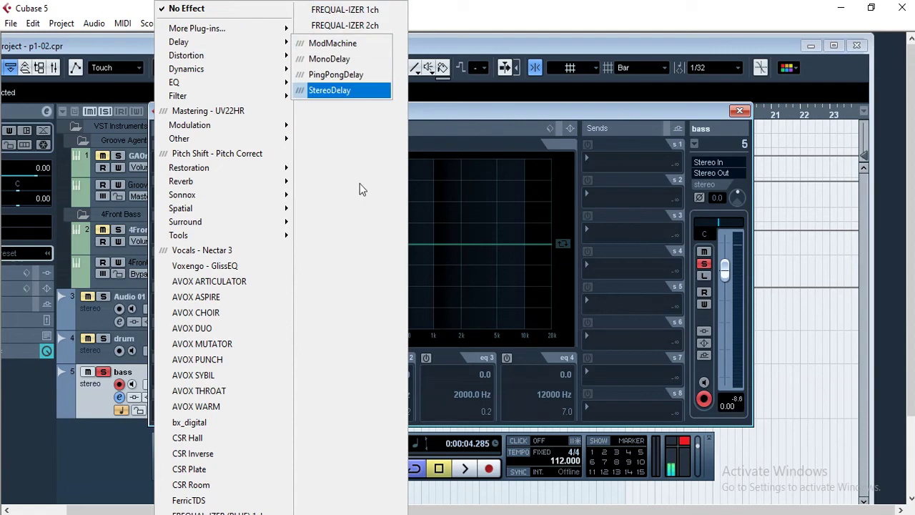
left_click(361, 41)
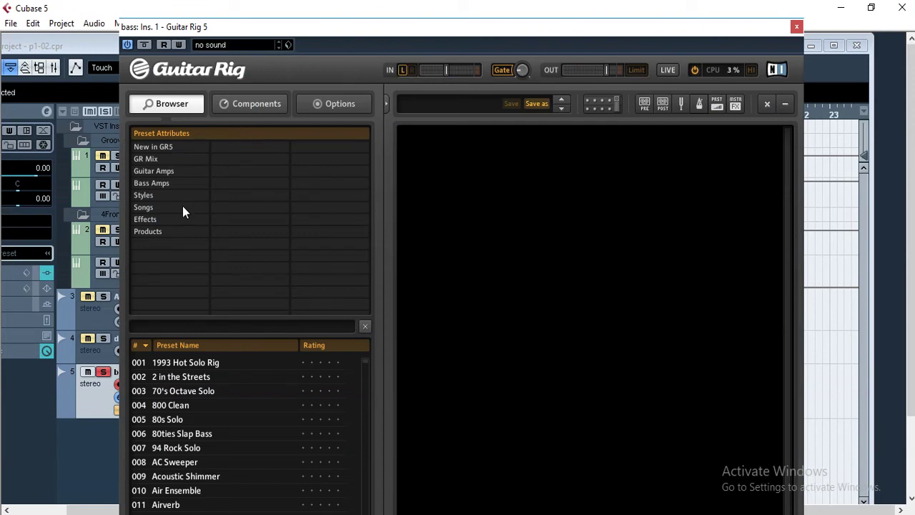
Filter the Guitar Rig presets to the Bass Pro group of Bass Amps.
left_click(148, 221)
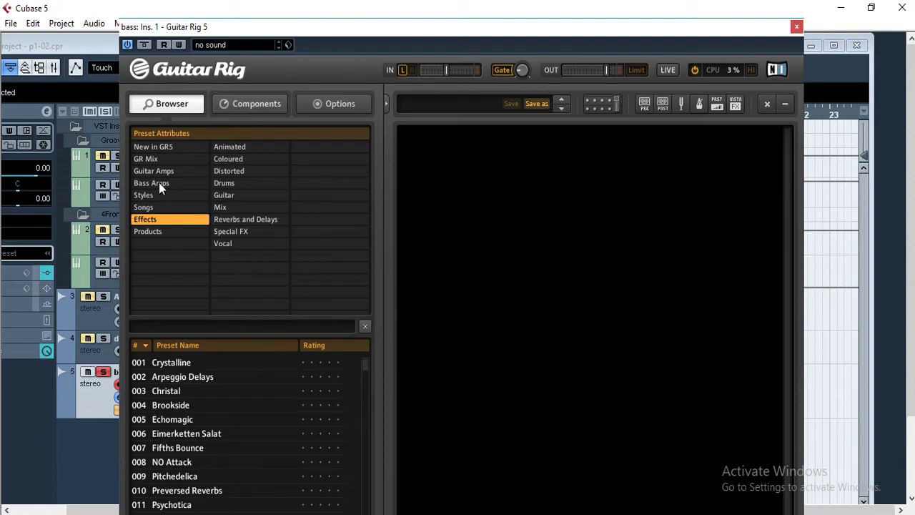
left_click(159, 184)
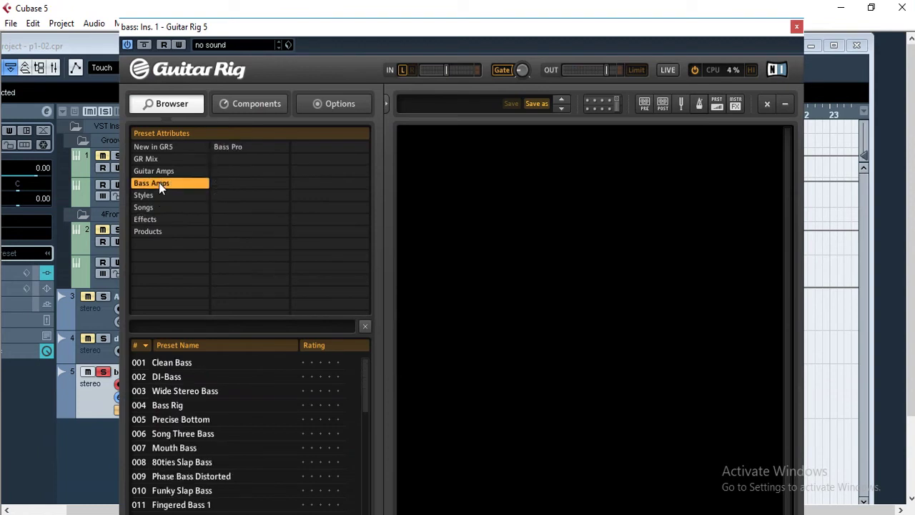
left_click(239, 148)
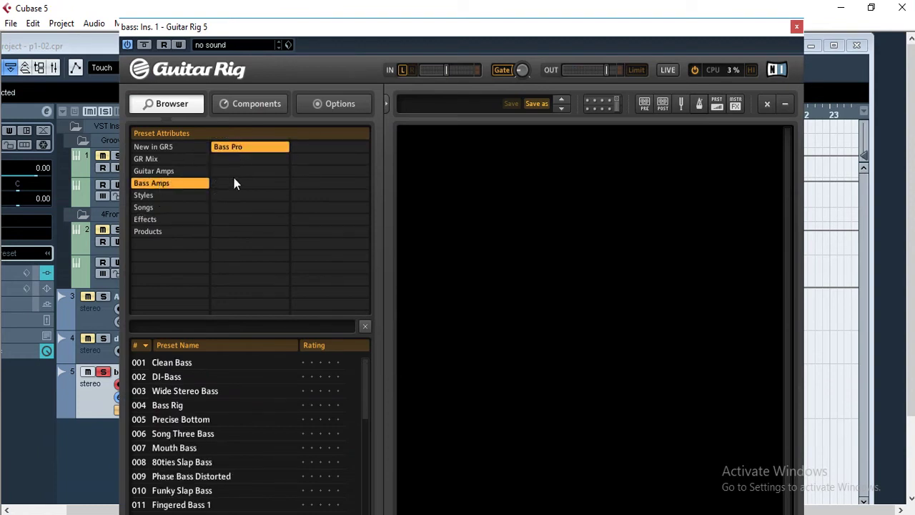
Load the Clean Bass preset in Guitar Rig 5 and close the plug-in window.
left_click(187, 362)
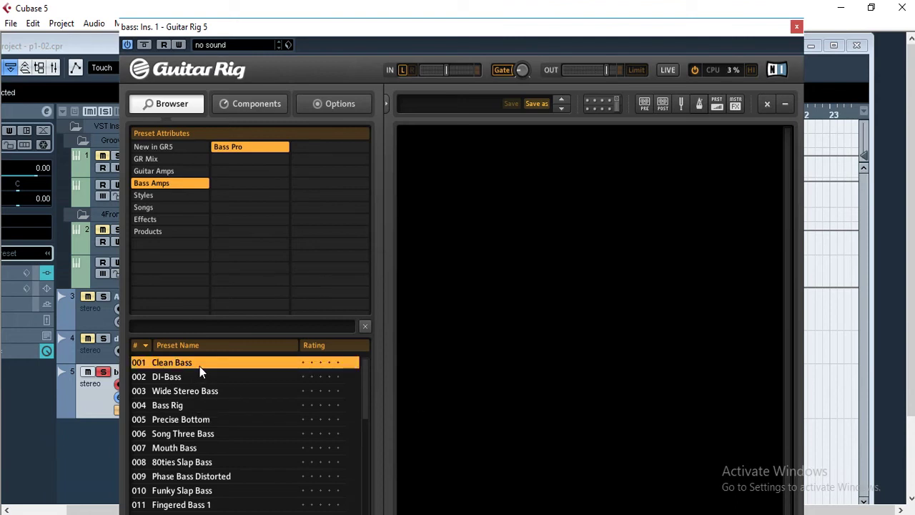
double_click(183, 365)
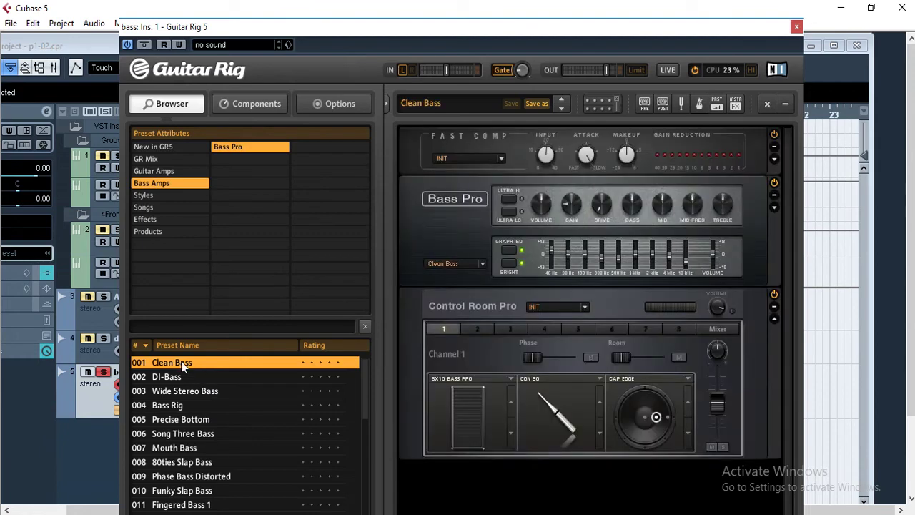
left_click(798, 28)
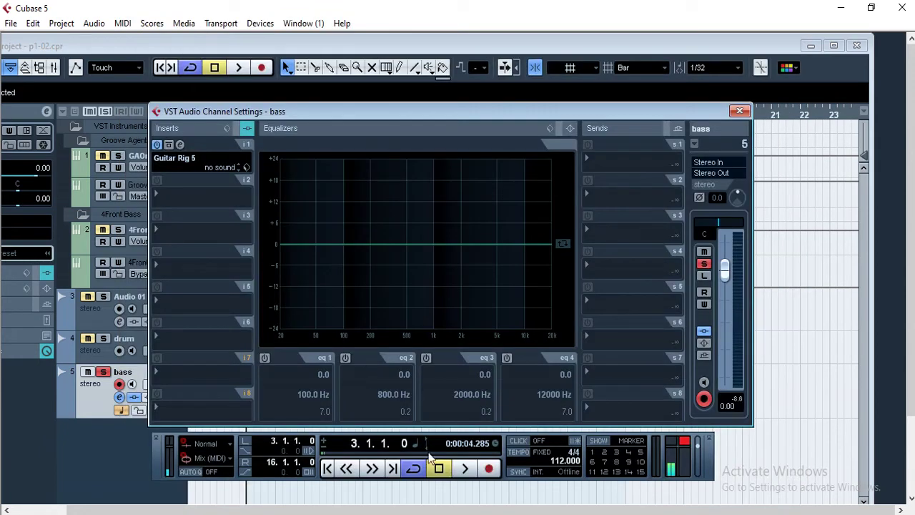
Play the soloed bass track with Guitar Rig 5 bypassed and active to compare the sound.
left_click(466, 469)
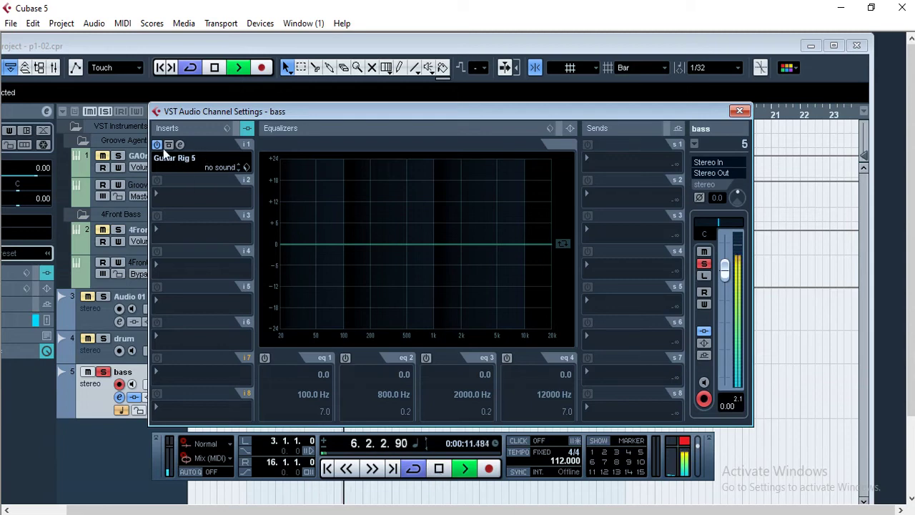
left_click(440, 472)
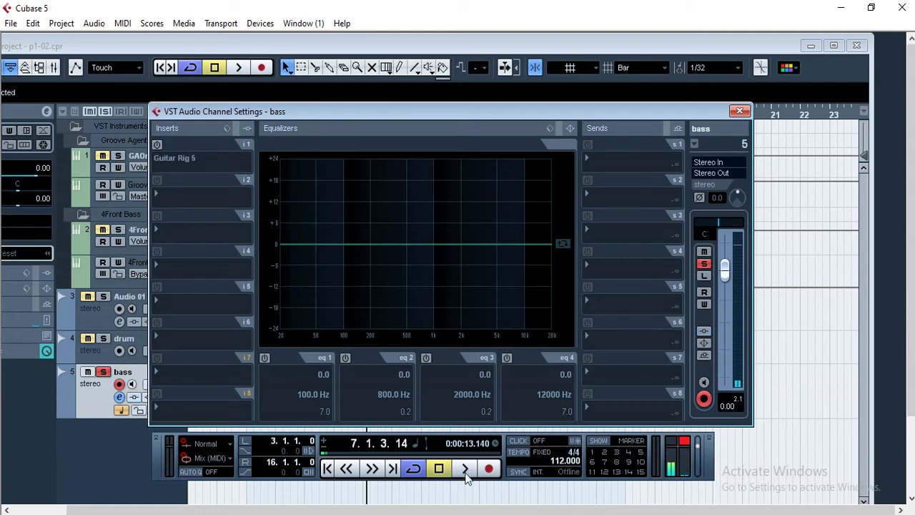
left_click(466, 469)
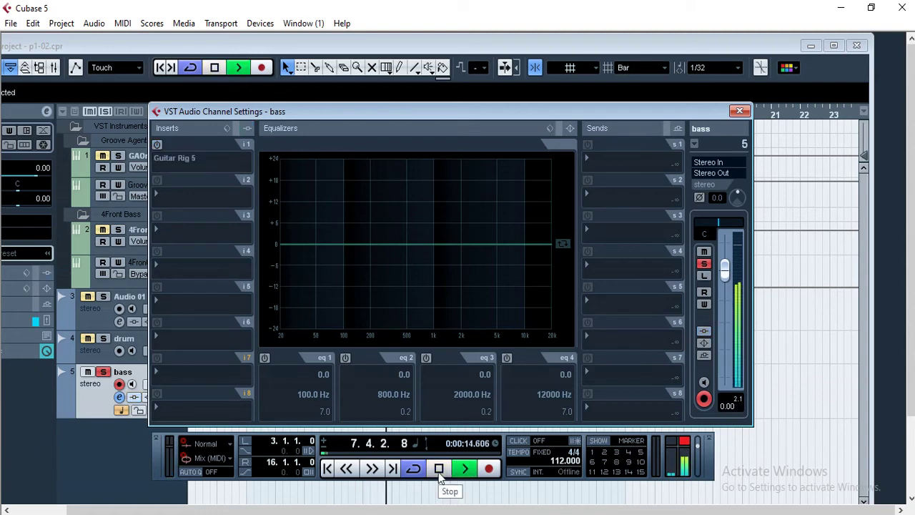
left_click(157, 145)
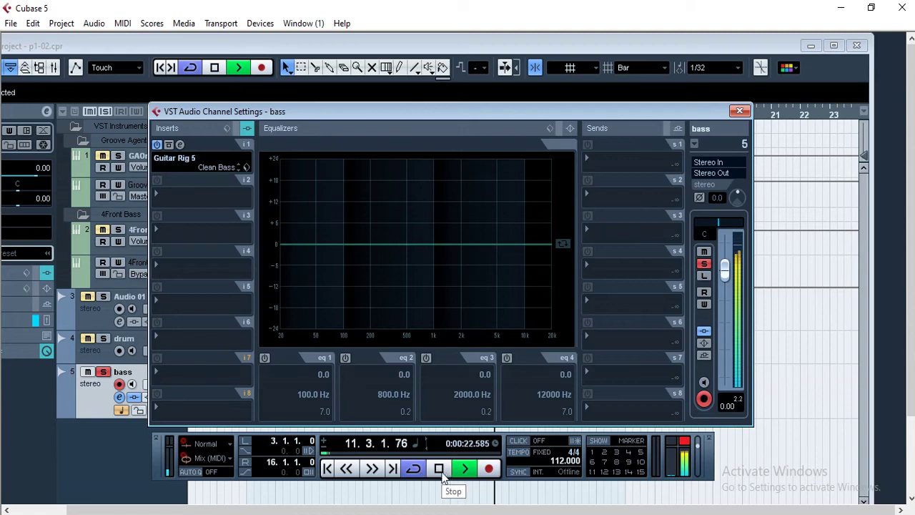
left_click(441, 474)
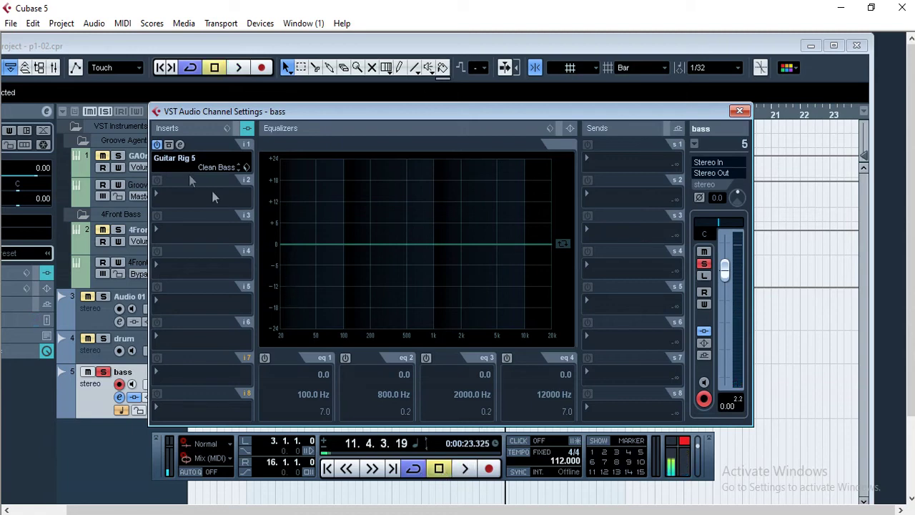
Load the Compressor into the bass channel's second insert slot and apply the Brass Compression 1 preset.
left_click(186, 198)
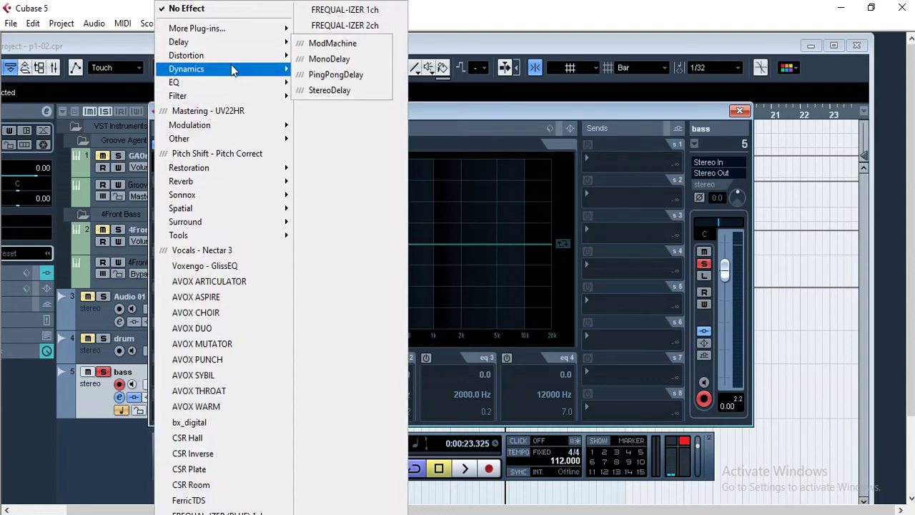
mouse_move(230, 69)
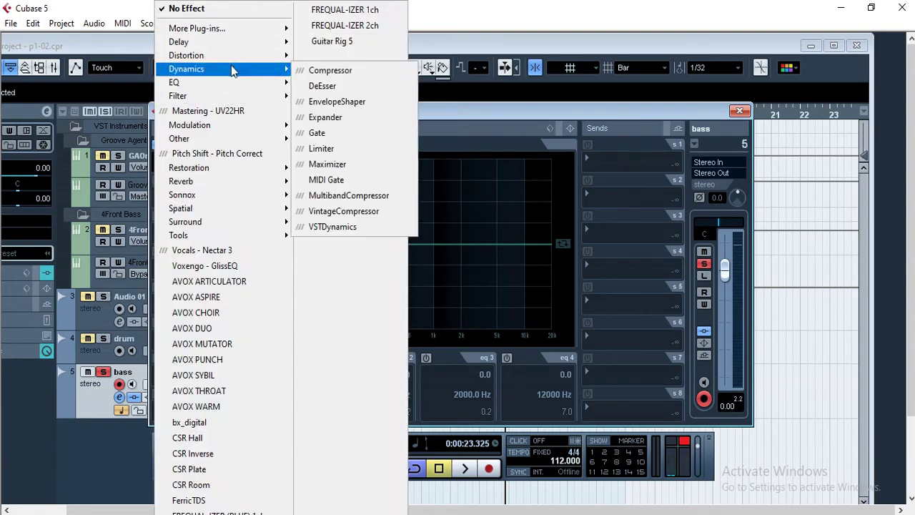
left_click(321, 71)
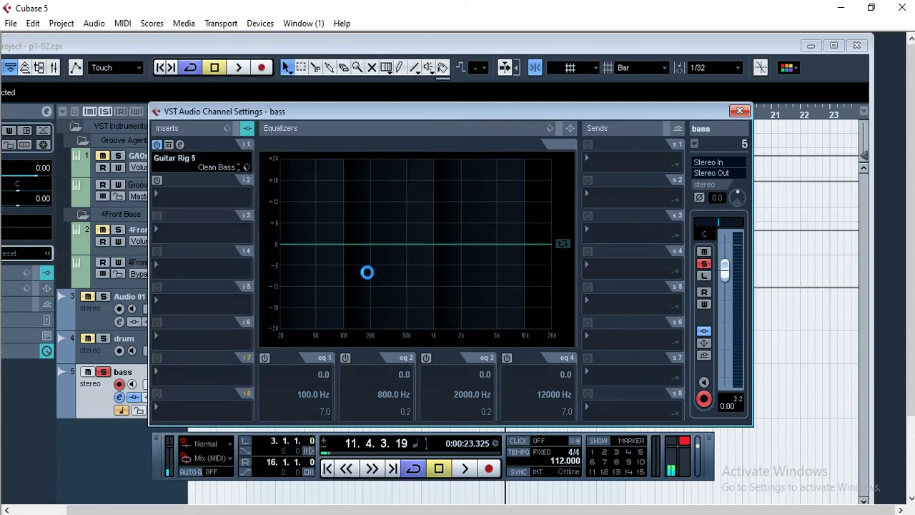
left_click(426, 220)
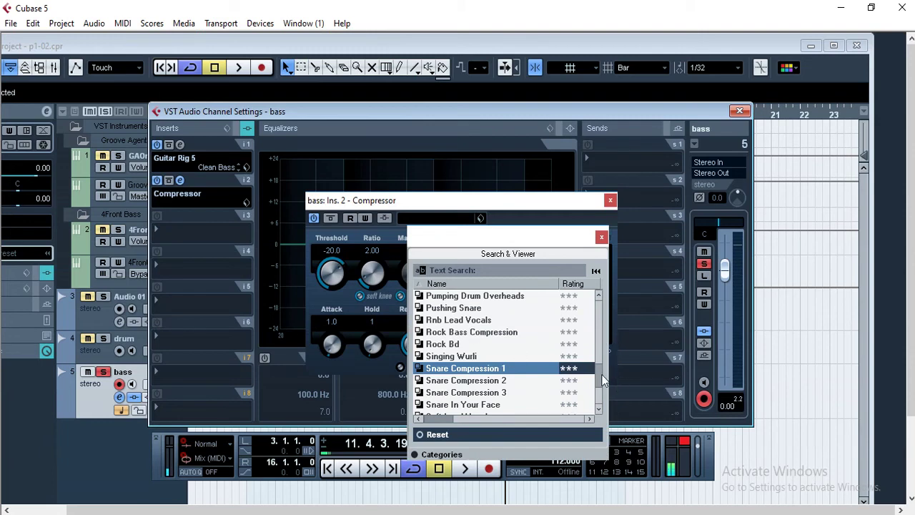
left_click_drag(603, 381, 605, 294)
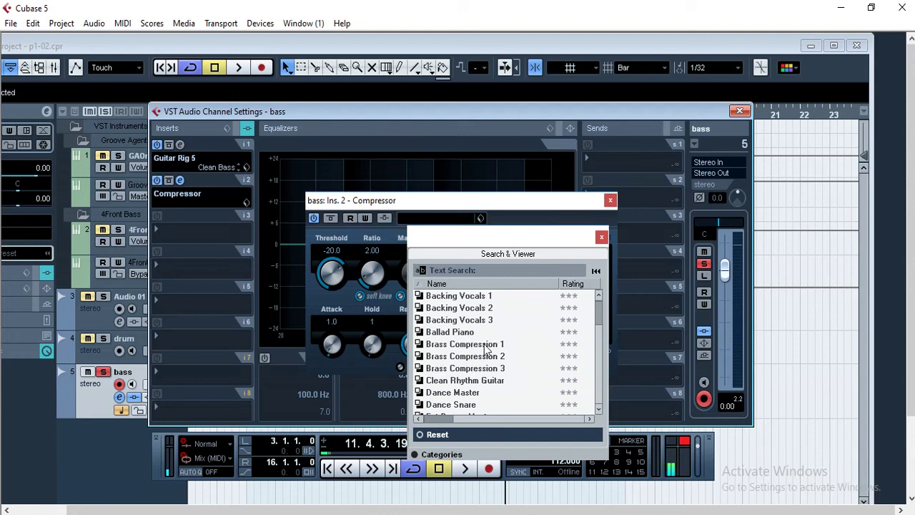
double_click(484, 345)
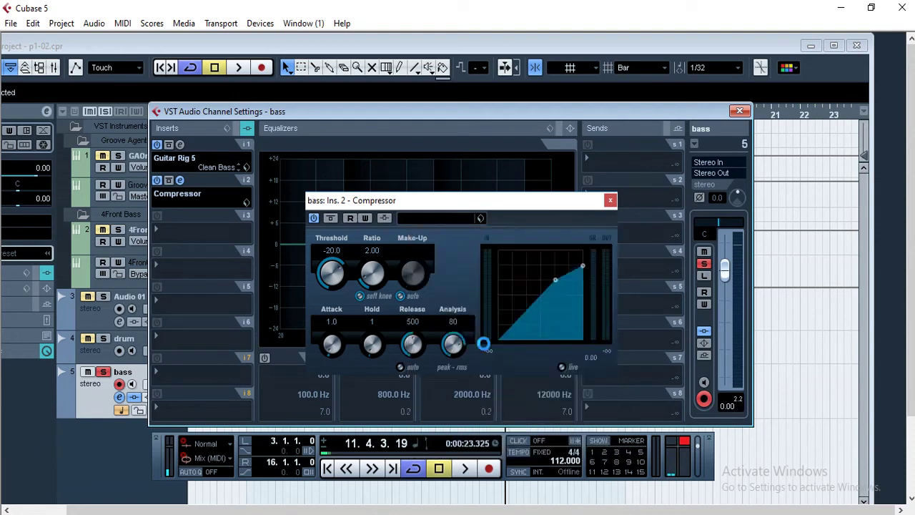
Audition the bass with the Compressor bypassed and active, and close the Compressor window.
left_click(464, 469)
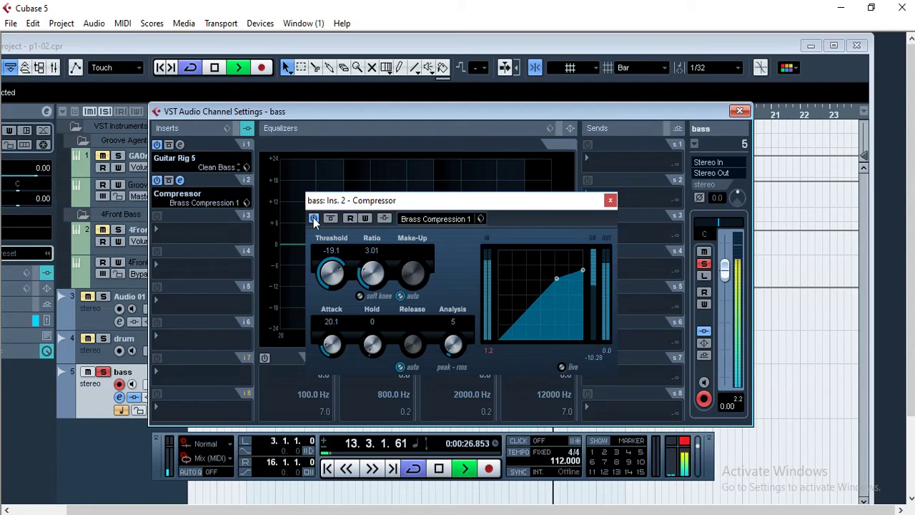
left_click(313, 219)
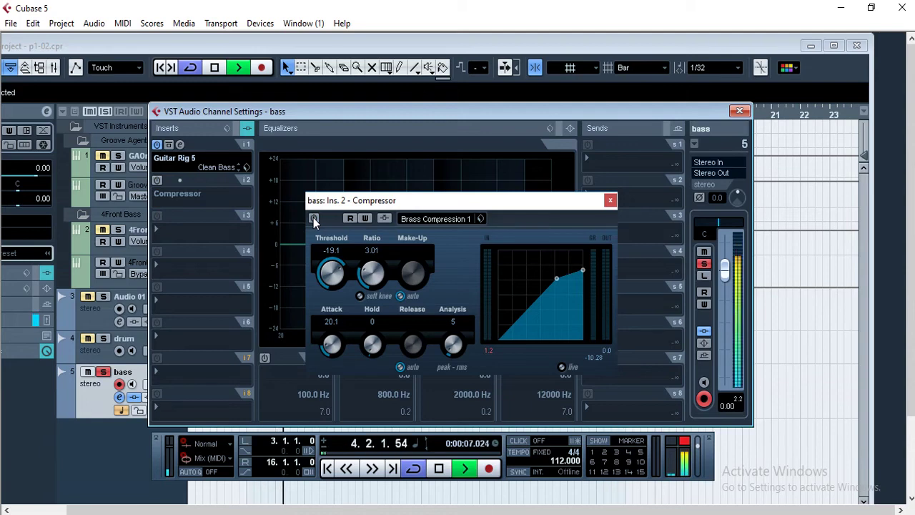
left_click(313, 219)
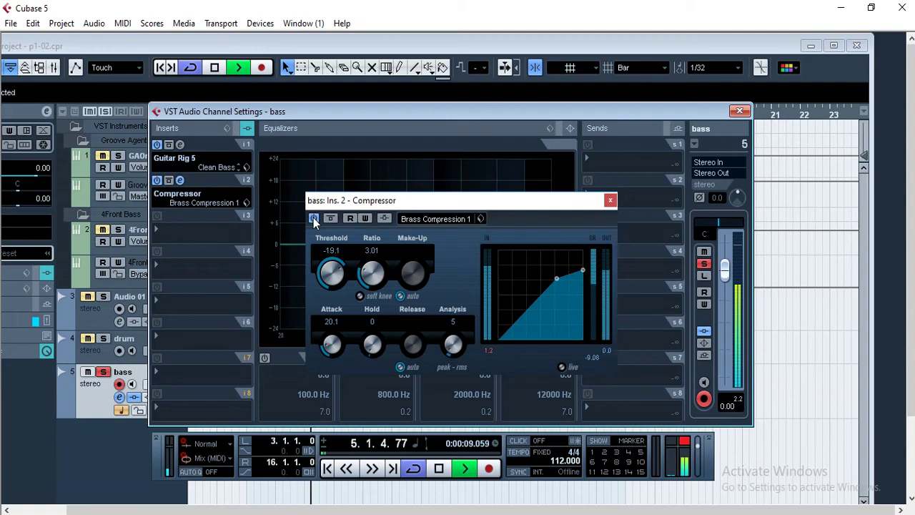
left_click(437, 472)
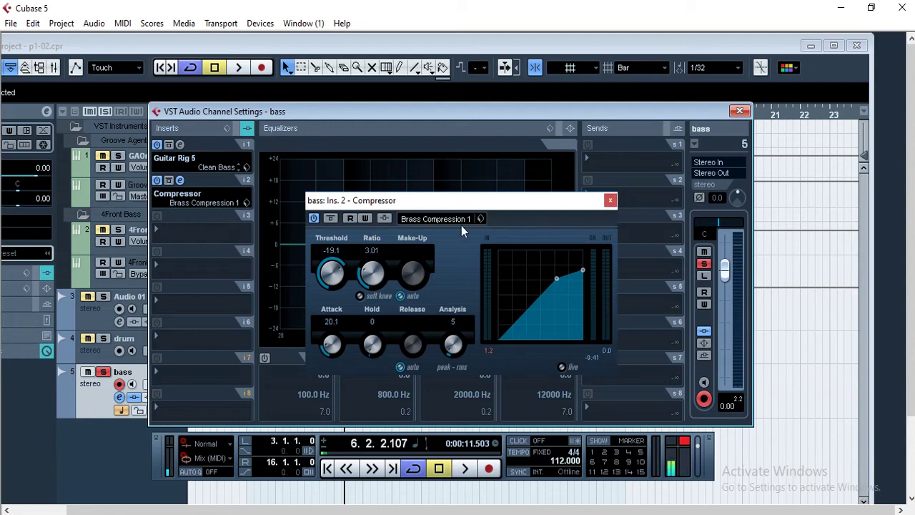
left_click(610, 201)
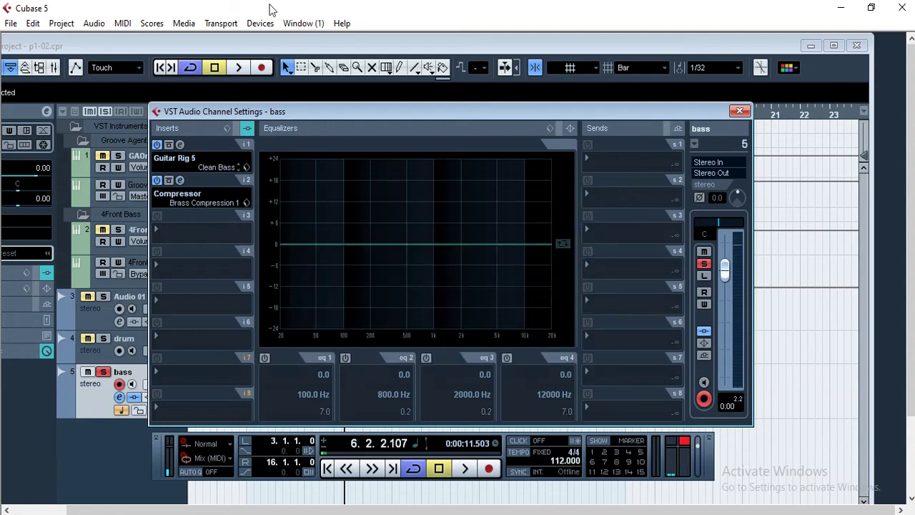
Load StudioEQ into the bass channel's third insert slot and open its preset list.
left_click(189, 228)
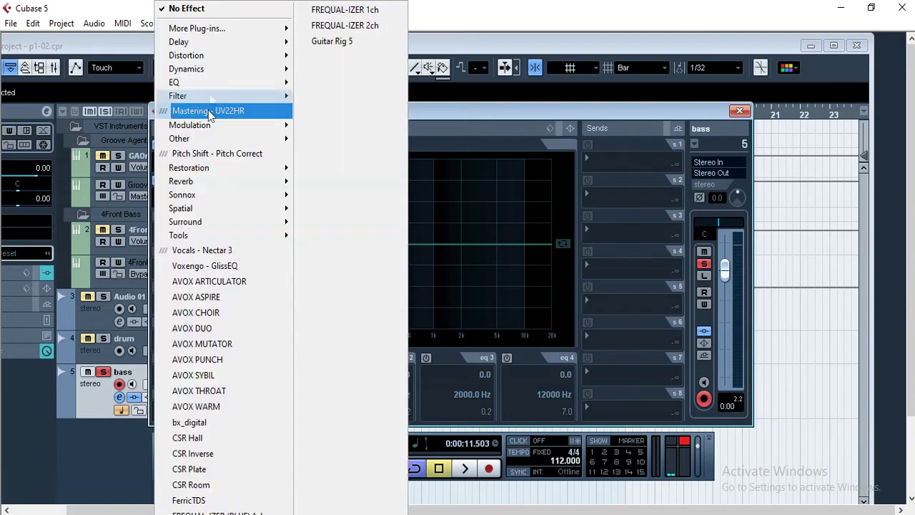
mouse_move(216, 85)
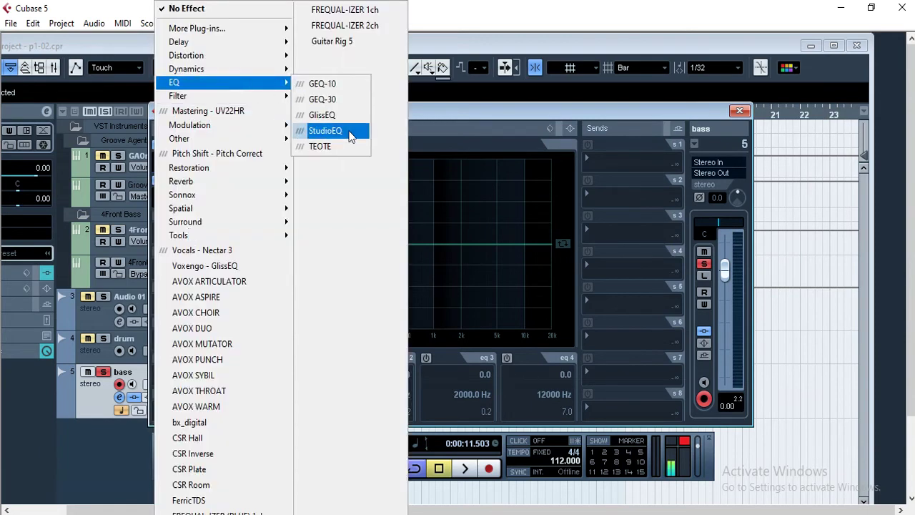
left_click(351, 135)
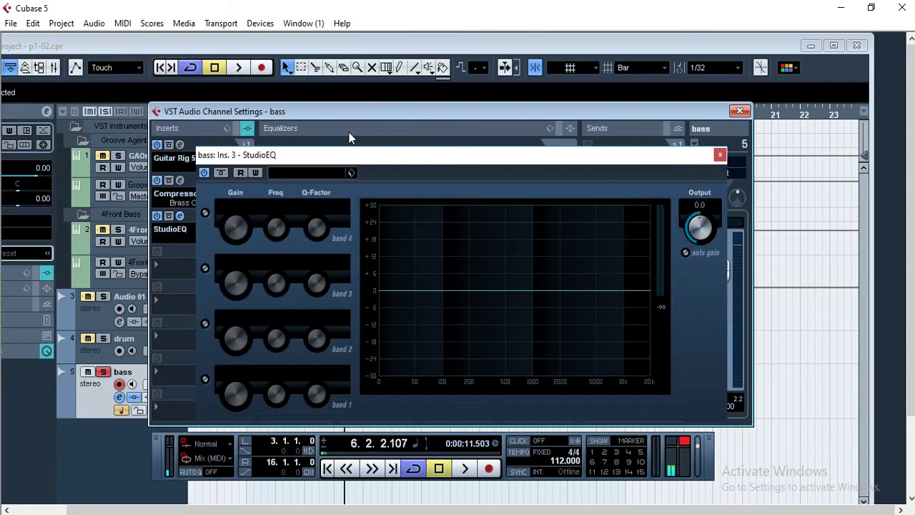
left_click(296, 176)
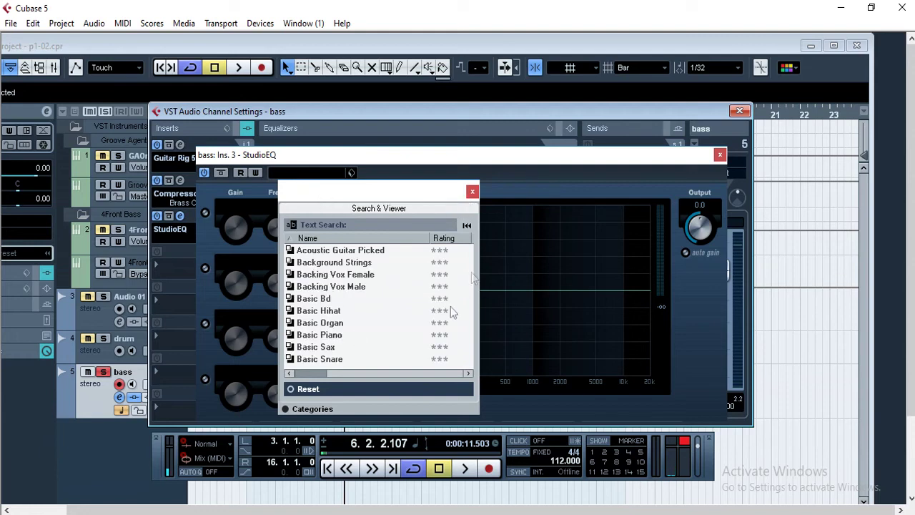
Try the Basic Hihat, Acoustic Guitar Picked and Basic Sax presets in StudioEQ.
left_click(339, 310)
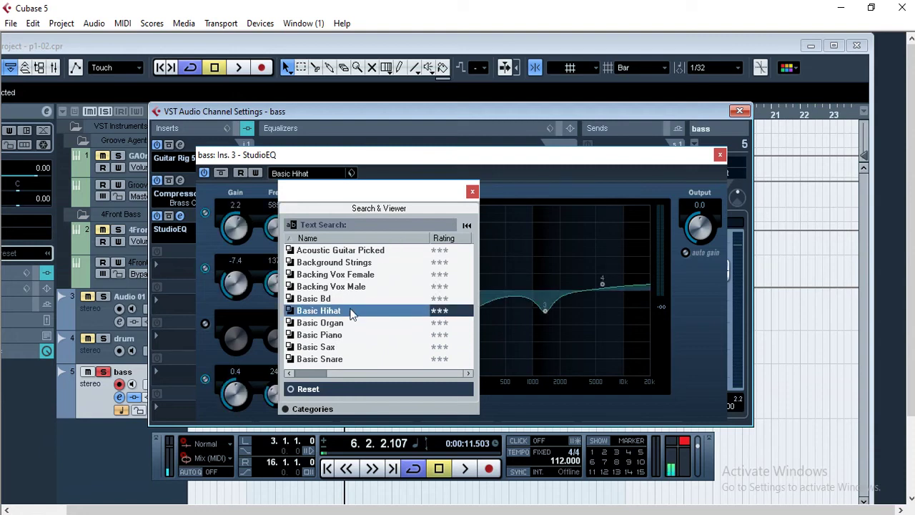
left_click(353, 252)
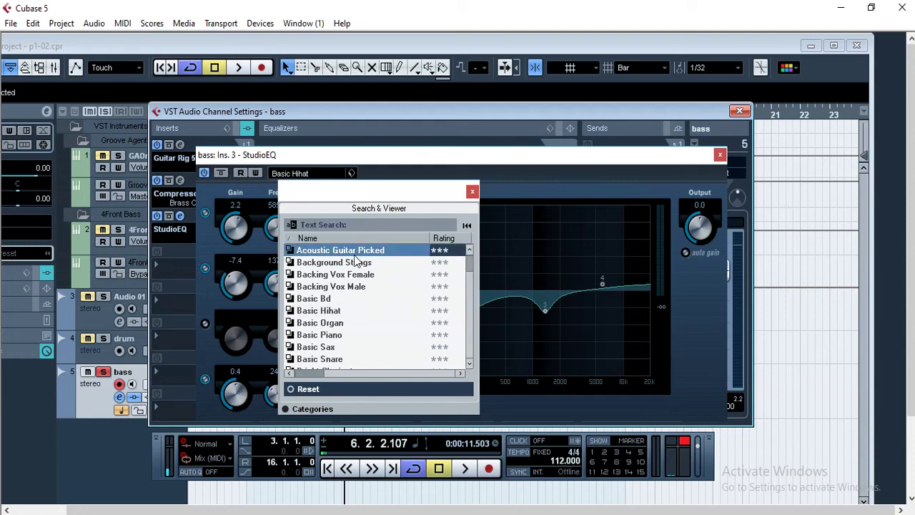
left_click(333, 349)
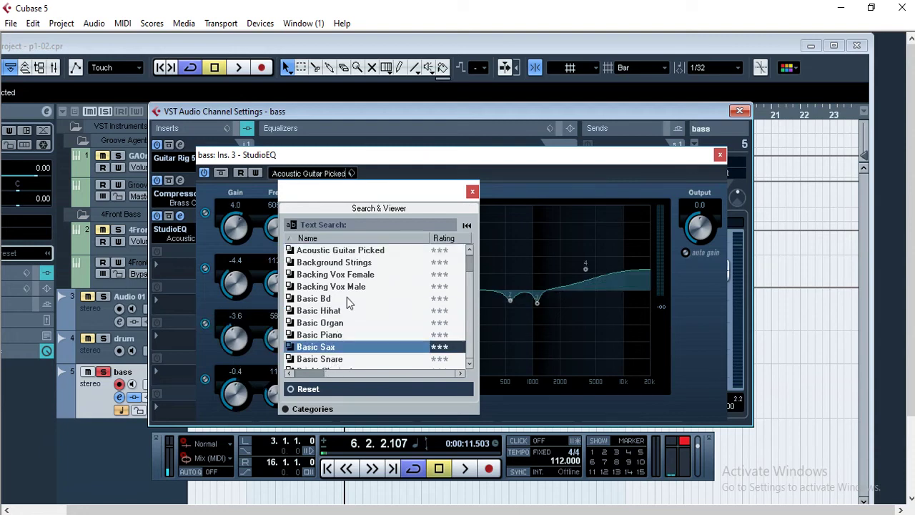
Apply the Pop Bass preset to StudioEQ and close the preset list.
scroll(349, 303, "down", 2)
left_click_drag(471, 275, 483, 325)
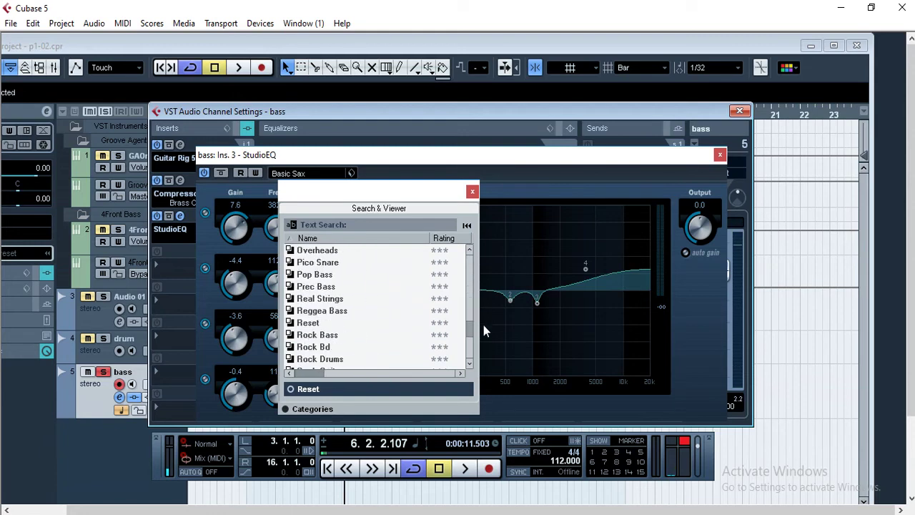
left_click(331, 279)
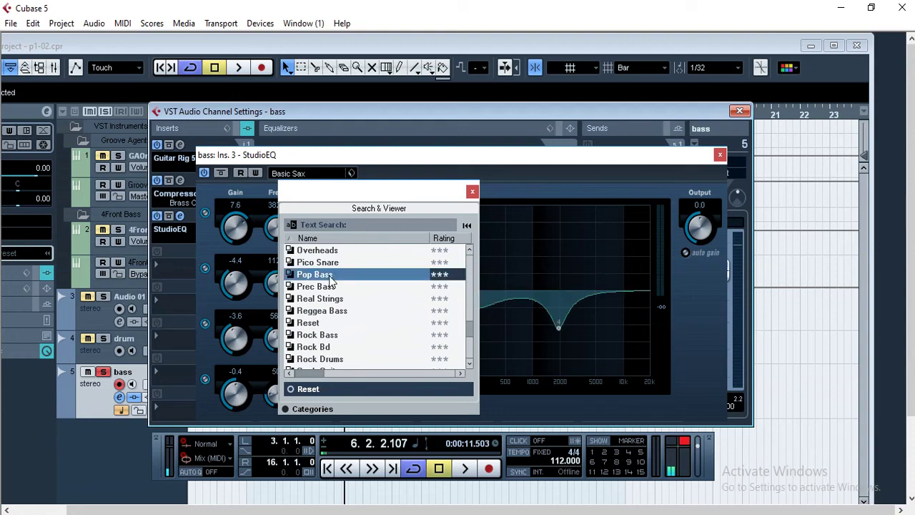
left_click(474, 191)
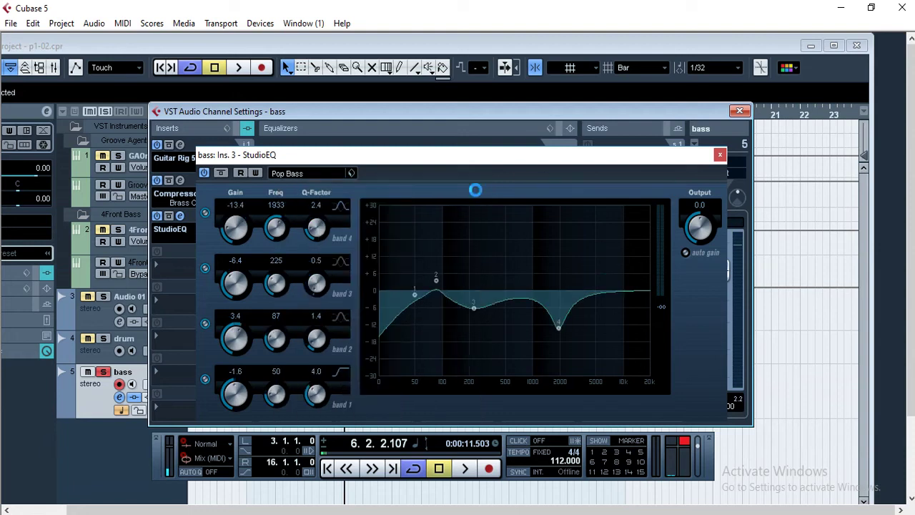
Audition the bass with StudioEQ active, bypassed and active again to compare the sound.
left_click(464, 470)
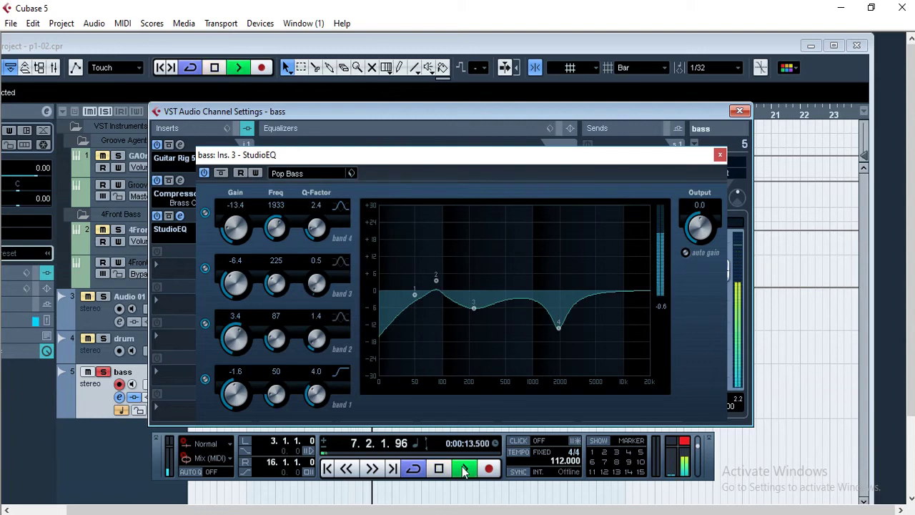
left_click(445, 472)
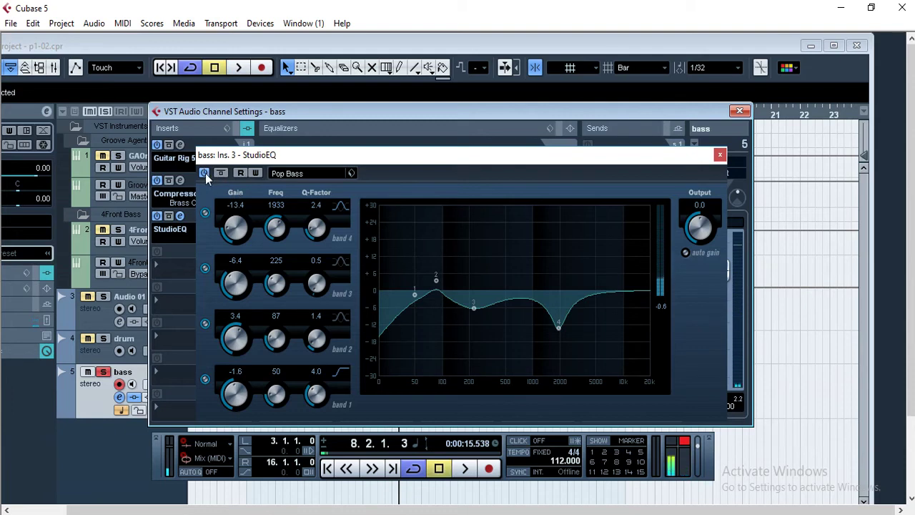
left_click(205, 176)
left_click(464, 469)
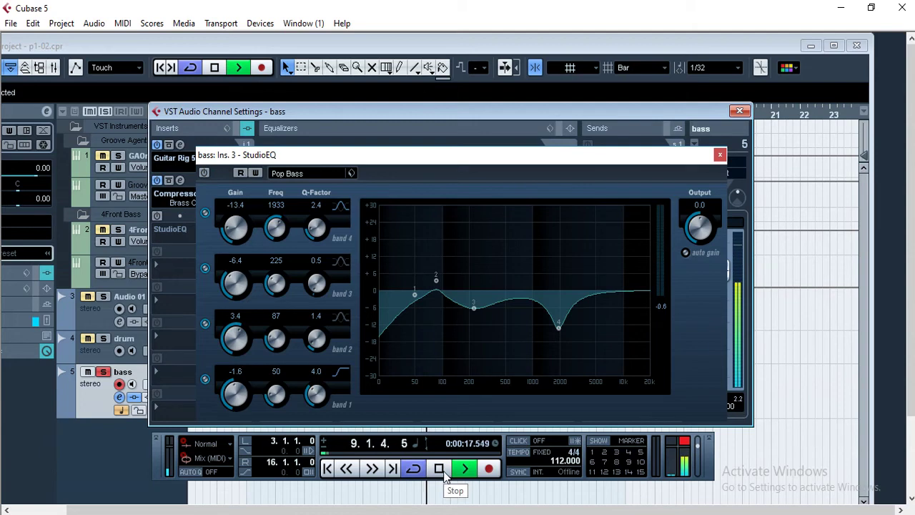
left_click(439, 469)
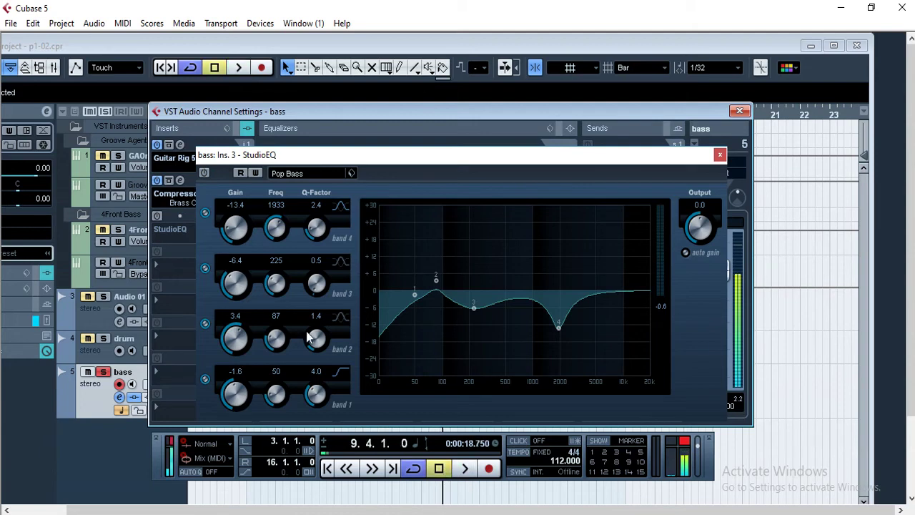
left_click(205, 175)
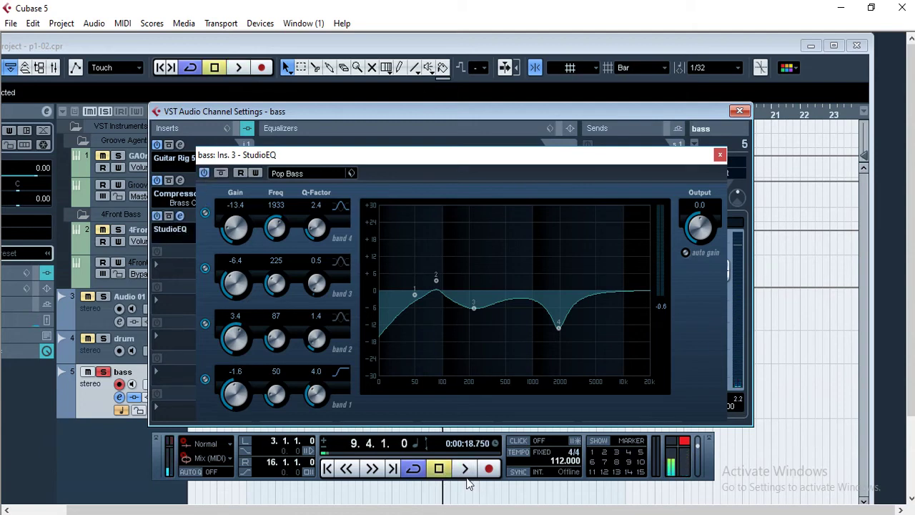
left_click(466, 477)
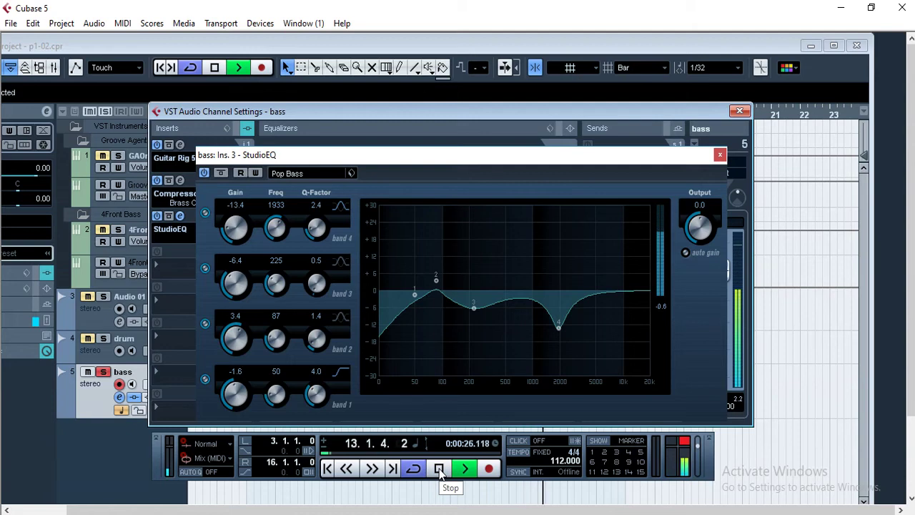
Stop playback, close the StudioEQ and bass channel settings windows, and maximize the project window.
left_click(439, 469)
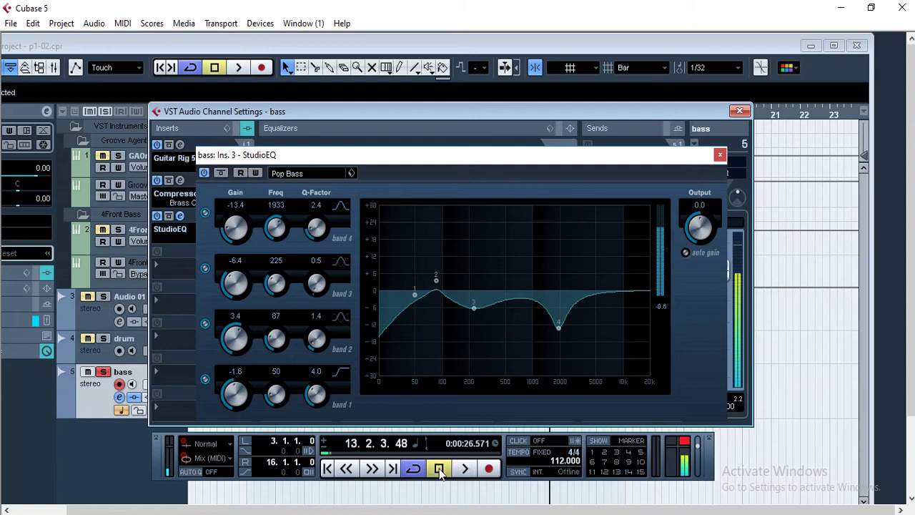
left_click(720, 155)
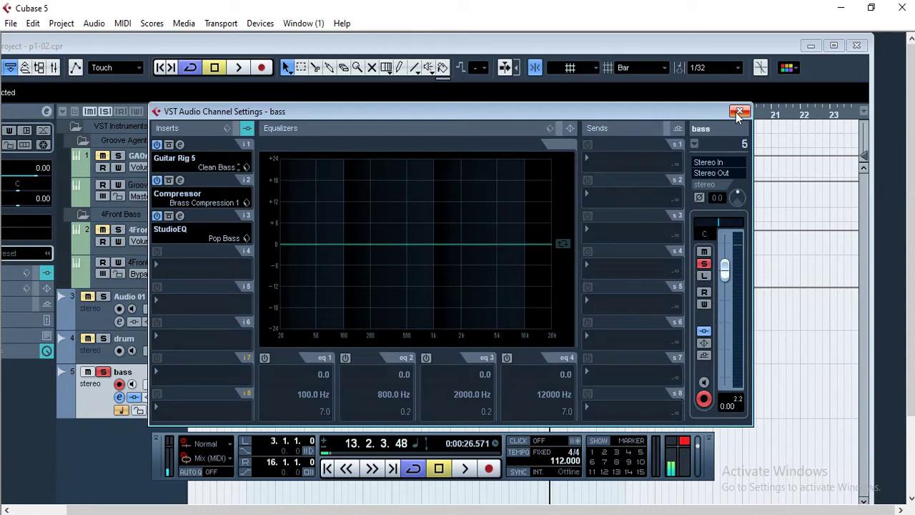
left_click(740, 112)
left_click(834, 45)
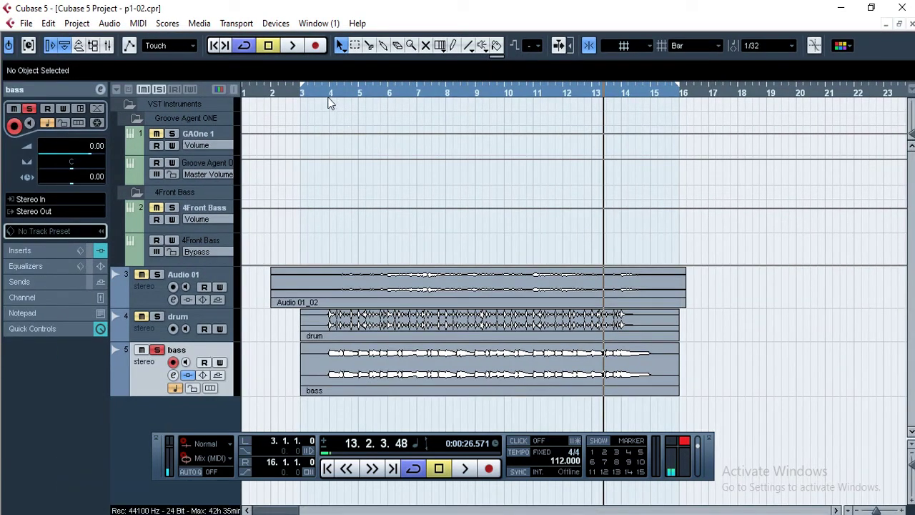
Turn off solo on the bass track and audition the full mix from about bar 4.
left_click(157, 349)
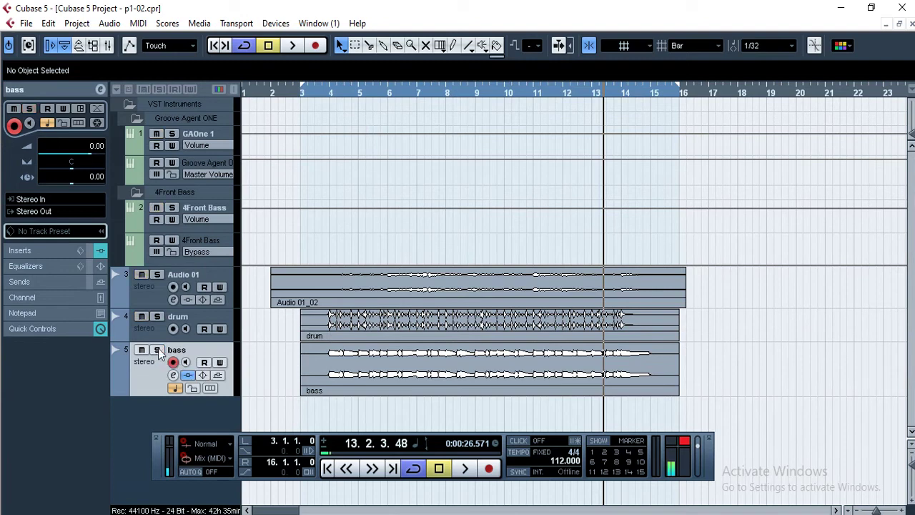
left_click(342, 98)
left_click(286, 46)
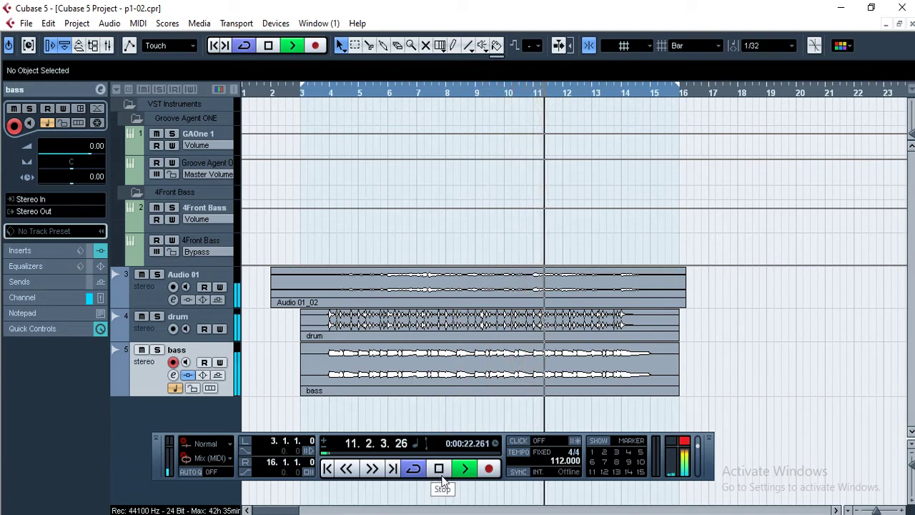
left_click(442, 478)
Solo the bass track and export its Stereo Out mixdown as the wave file "bass mix" in E:\p01.
left_click(436, 382)
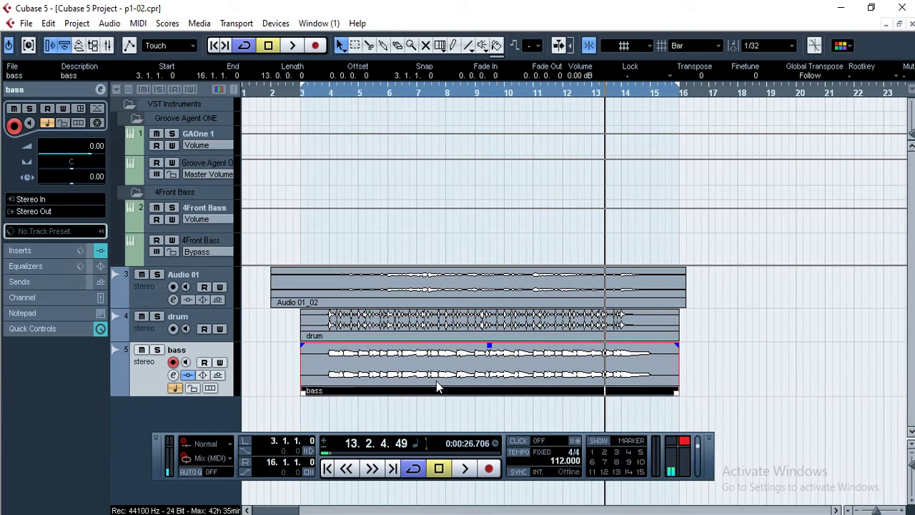
left_click(158, 351)
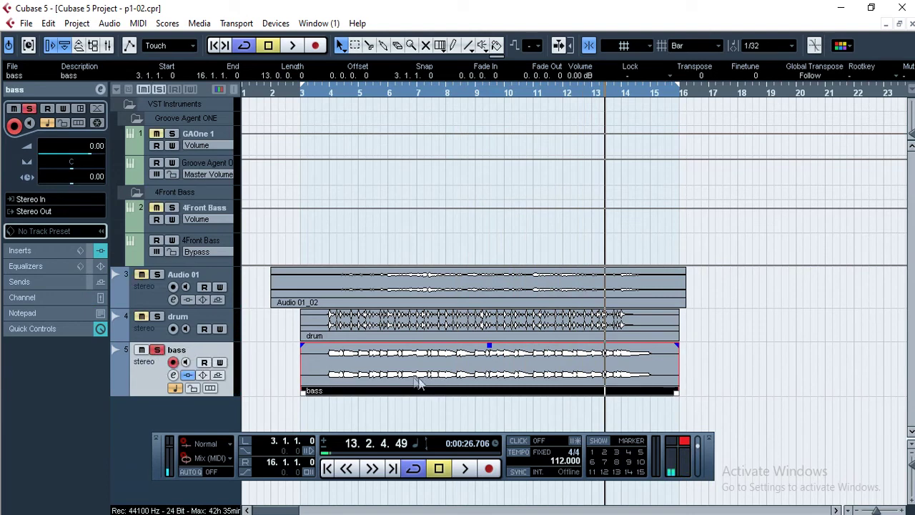
left_click(458, 420)
left_click(456, 375)
left_click(26, 23)
mouse_move(137, 278)
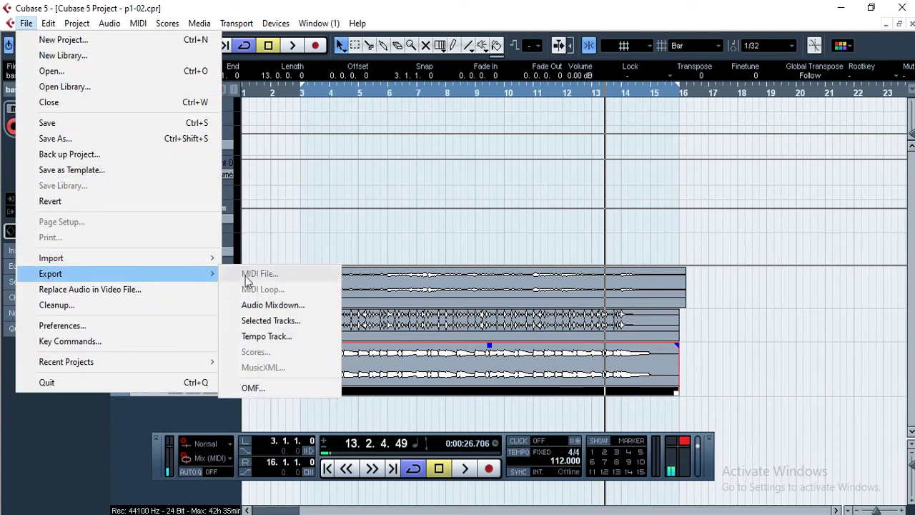
left_click(273, 305)
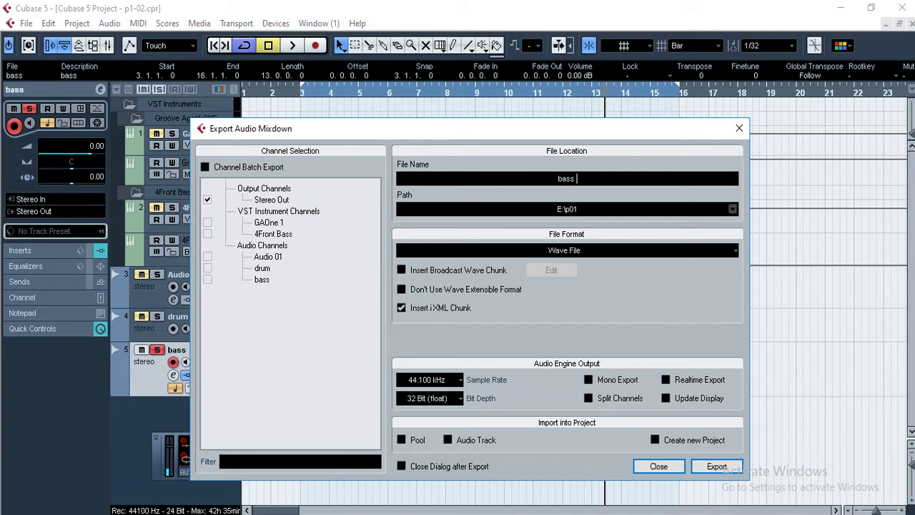
type("x")
left_click(723, 469)
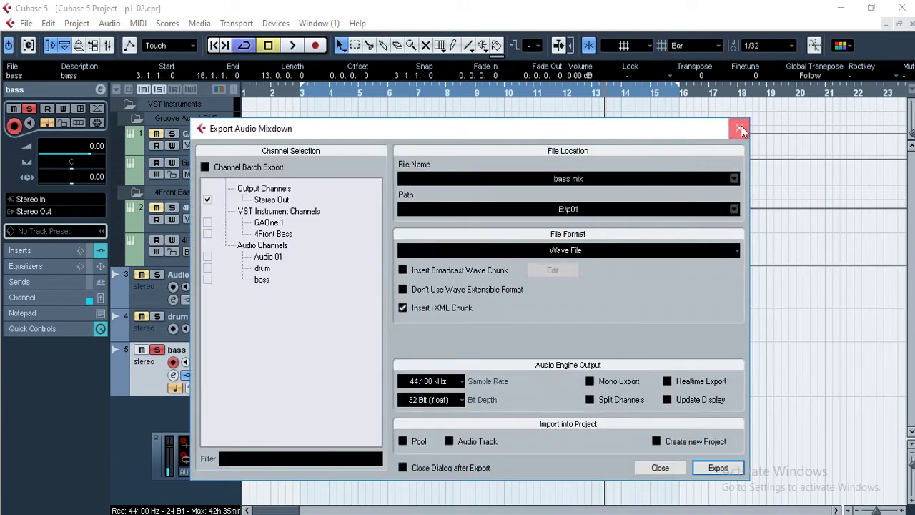
left_click(740, 128)
Turn off solo on the bass track and remove the track from the project.
left_click(158, 349)
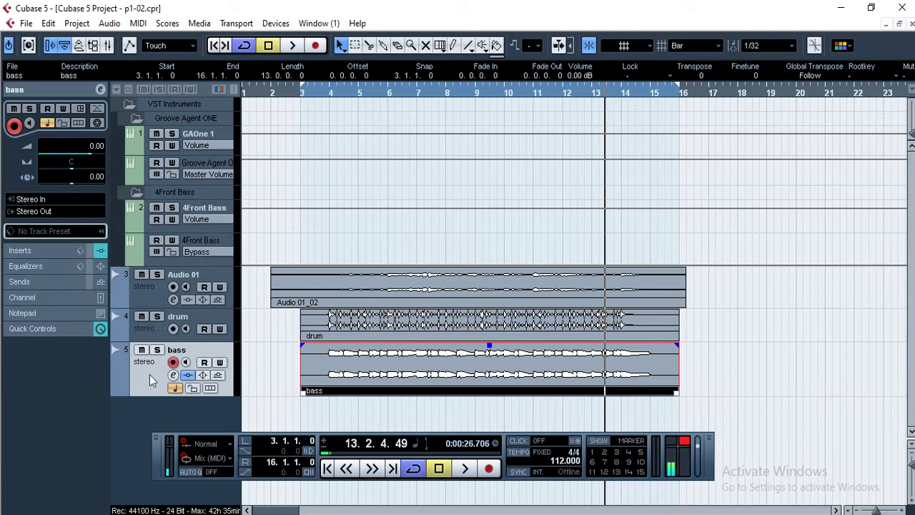
right_click(149, 375)
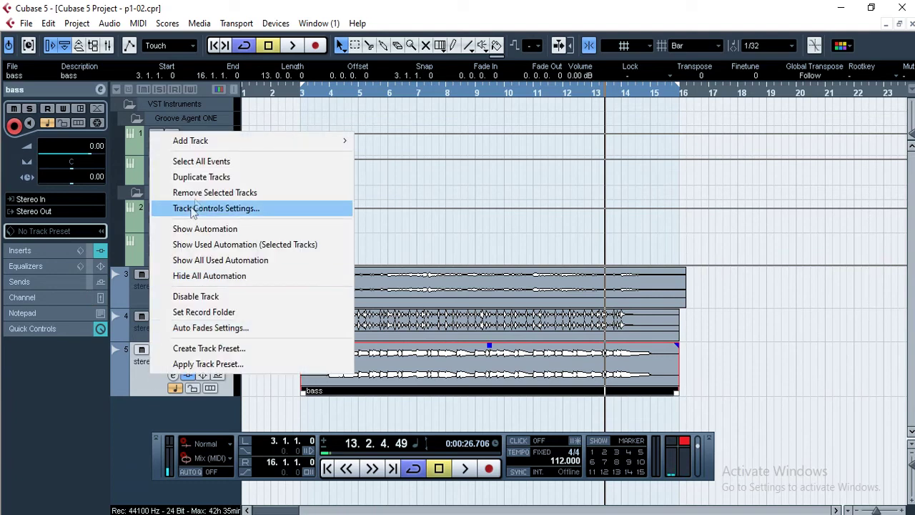
left_click(212, 193)
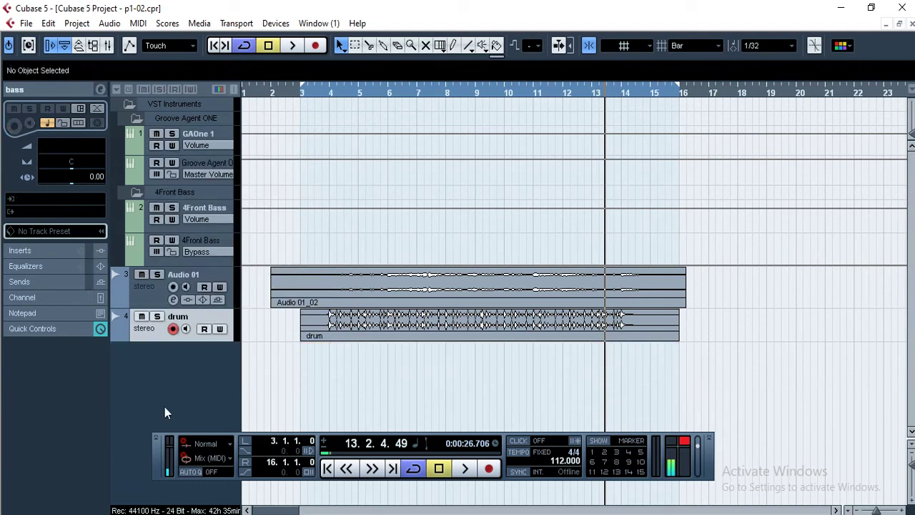
Add one stereo audio track below the drum track and name it "bass".
right_click(158, 373)
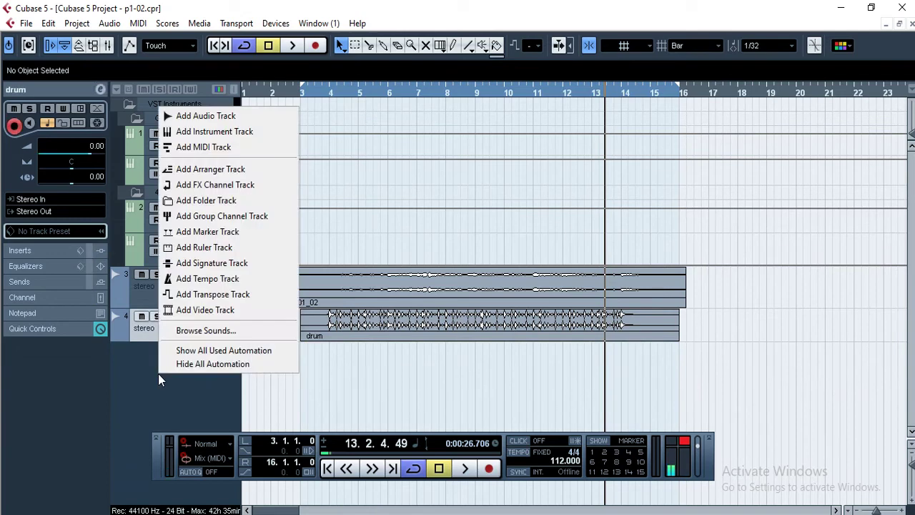
left_click(205, 116)
left_click(483, 330)
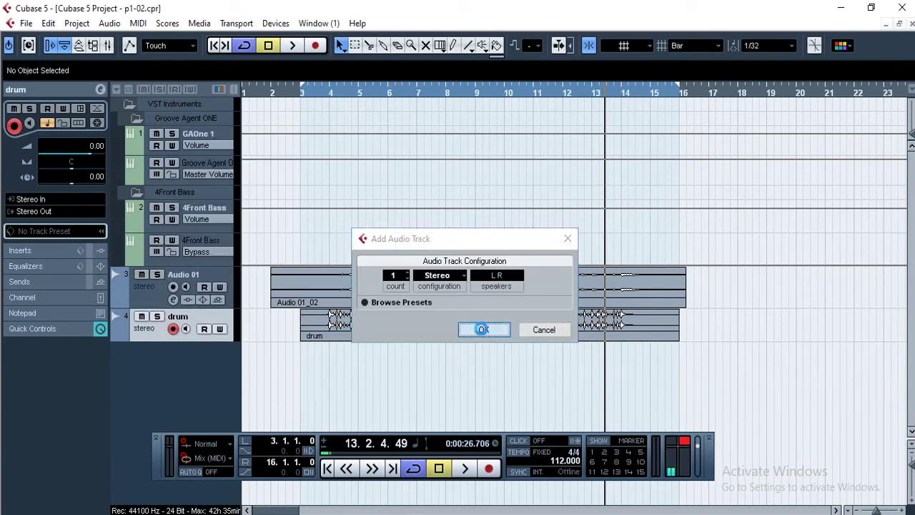
double_click(183, 351)
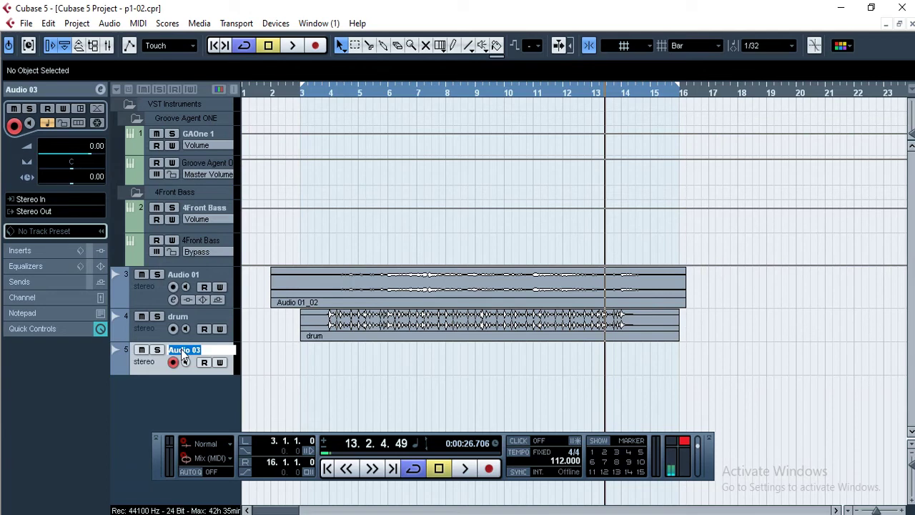
type("bass")
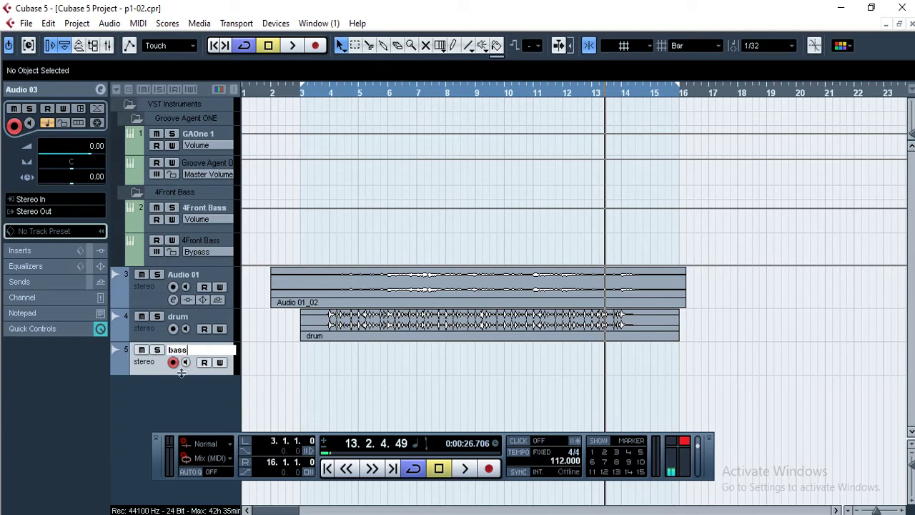
key("Return")
Import the "bass mix" file onto the new bass track at bar 3 and audition it with the other tracks.
left_click(301, 93)
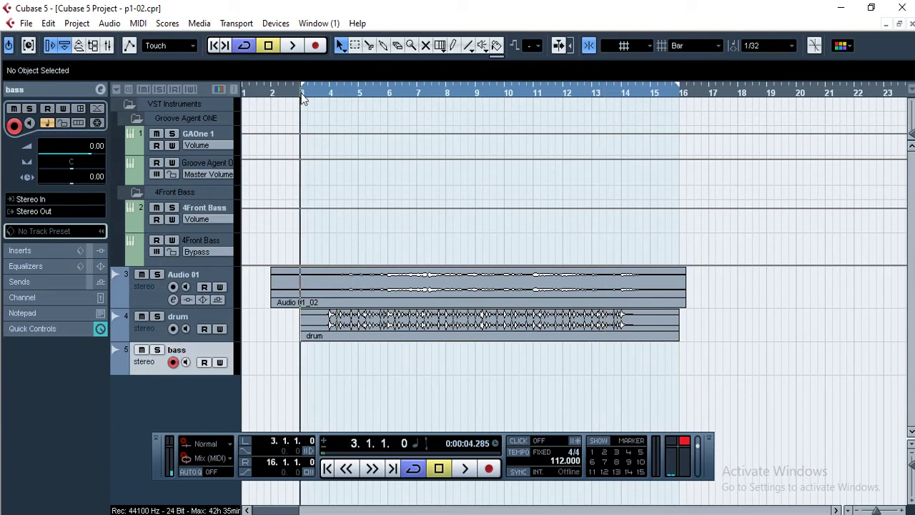
left_click(27, 24)
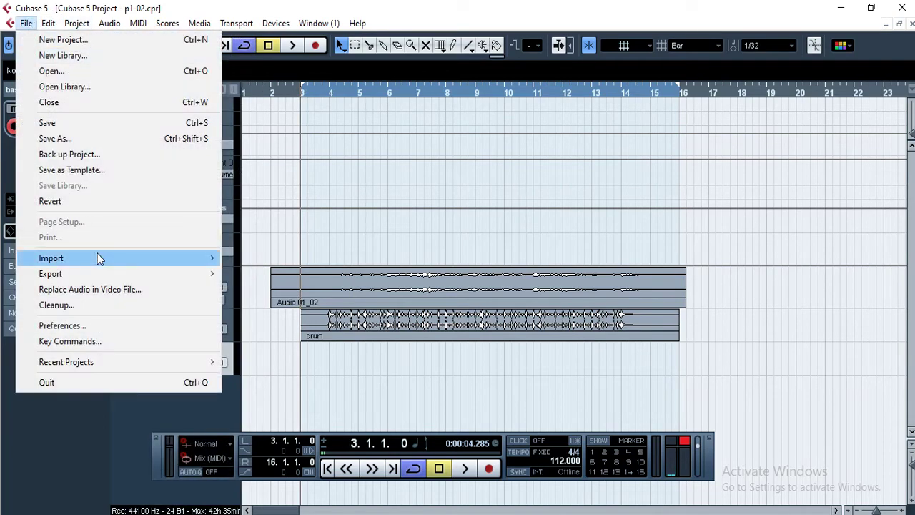
mouse_move(100, 259)
left_click(278, 258)
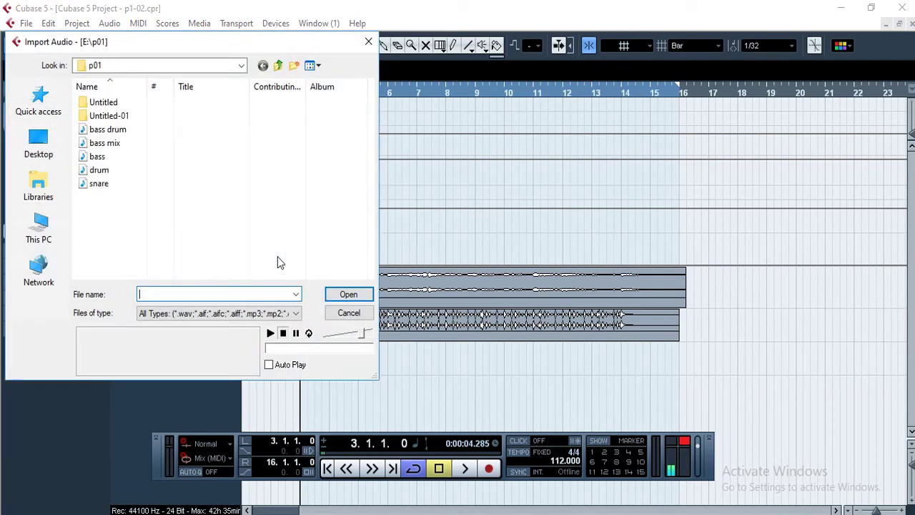
left_click(116, 143)
left_click(346, 297)
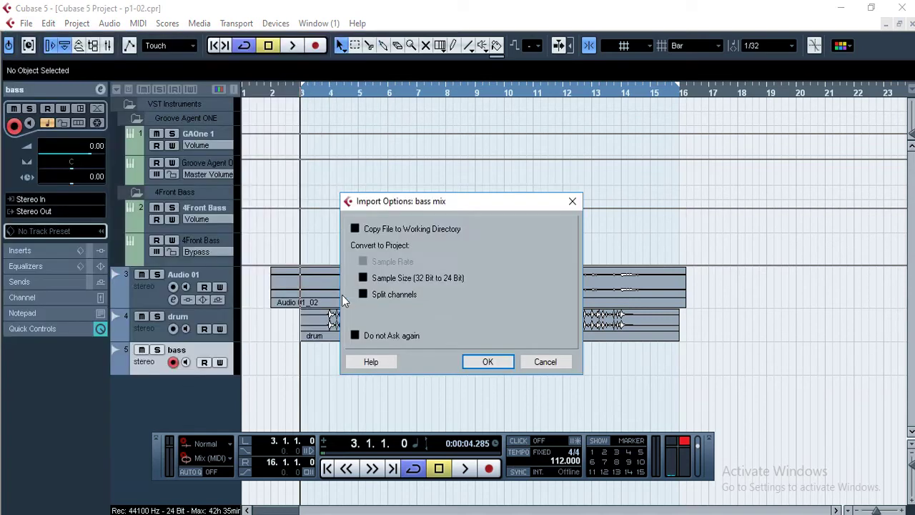
left_click(490, 361)
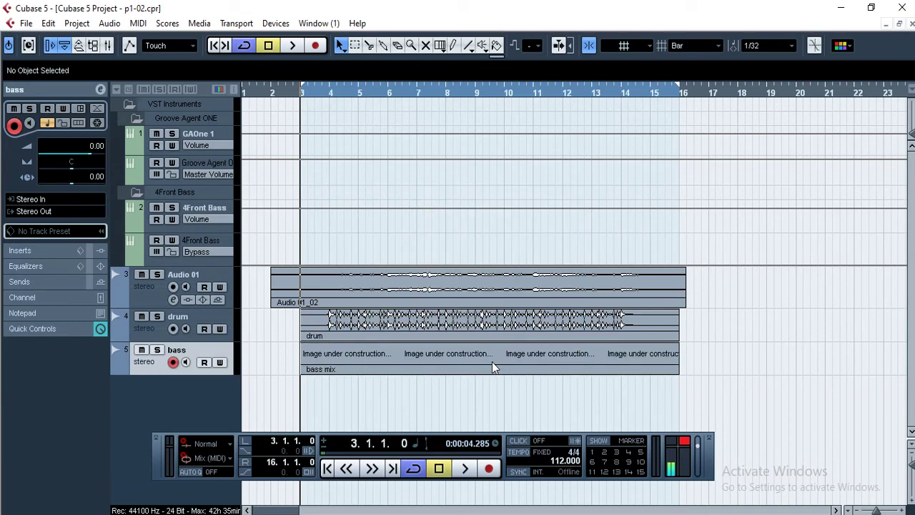
left_click(465, 469)
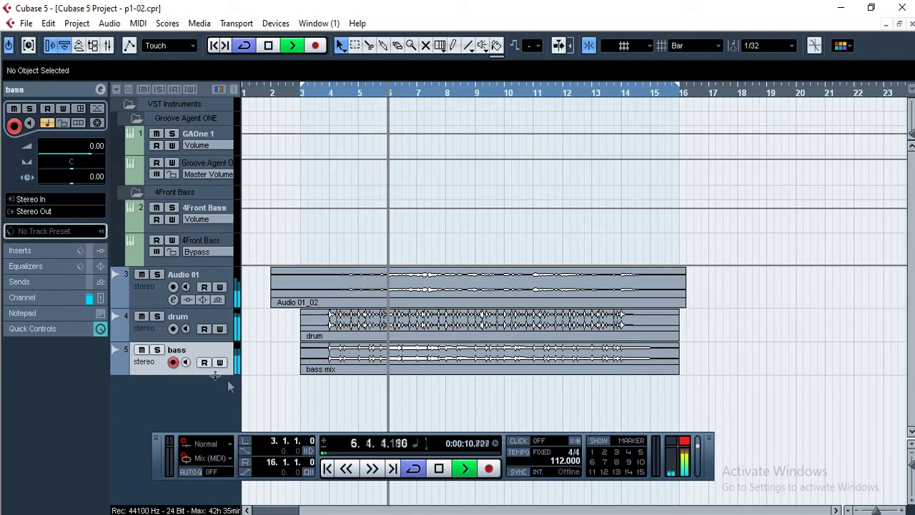
left_click(441, 473)
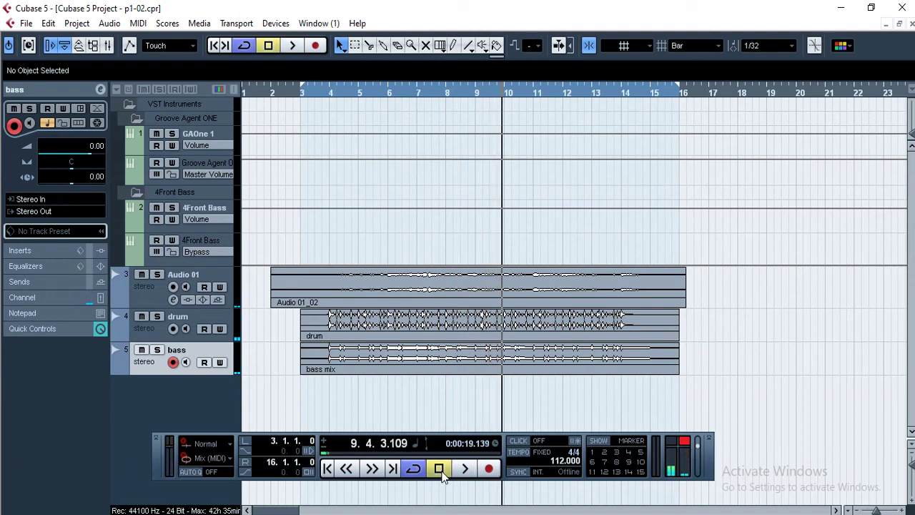